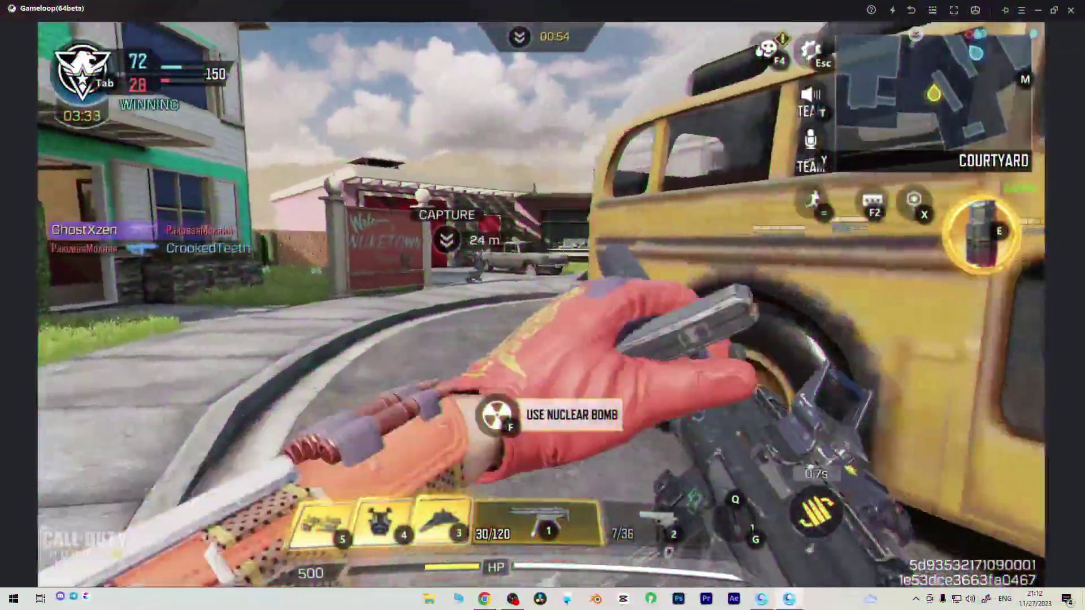
pyautogui.rightClick(540, 305)
pyautogui.click(540, 304)
pyautogui.rightClick(541, 304)
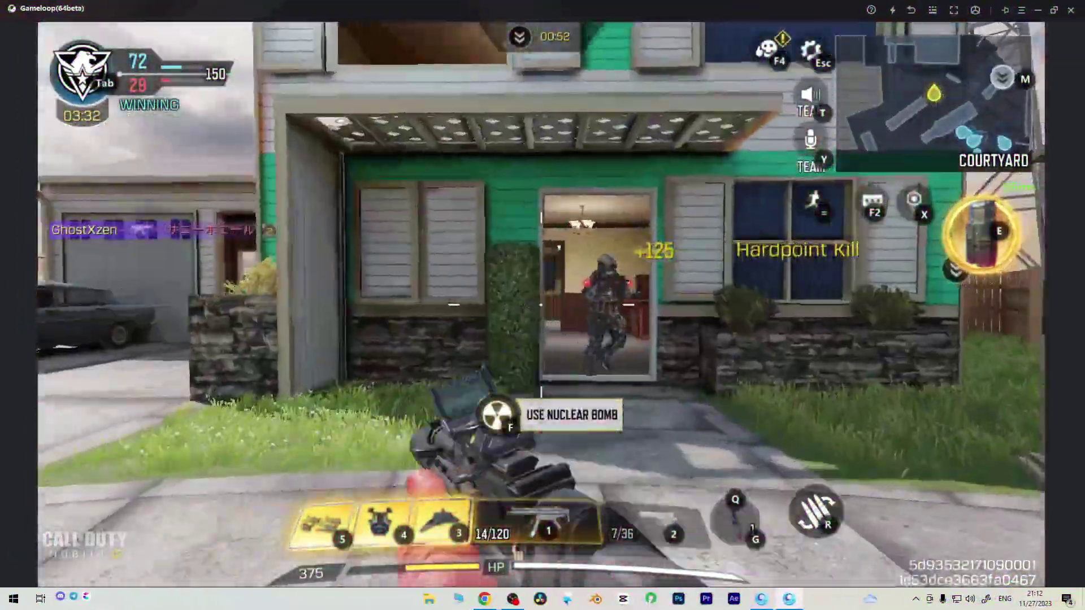
pyautogui.rightClick(541, 304)
pyautogui.click(540, 305)
pyautogui.rightClick(541, 304)
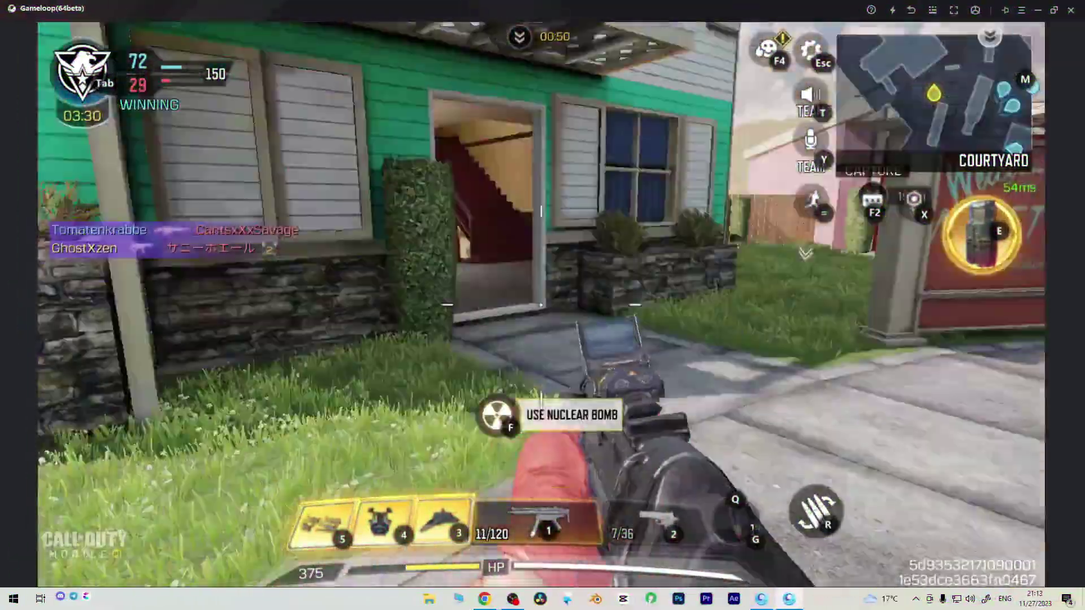
pyautogui.press('2')
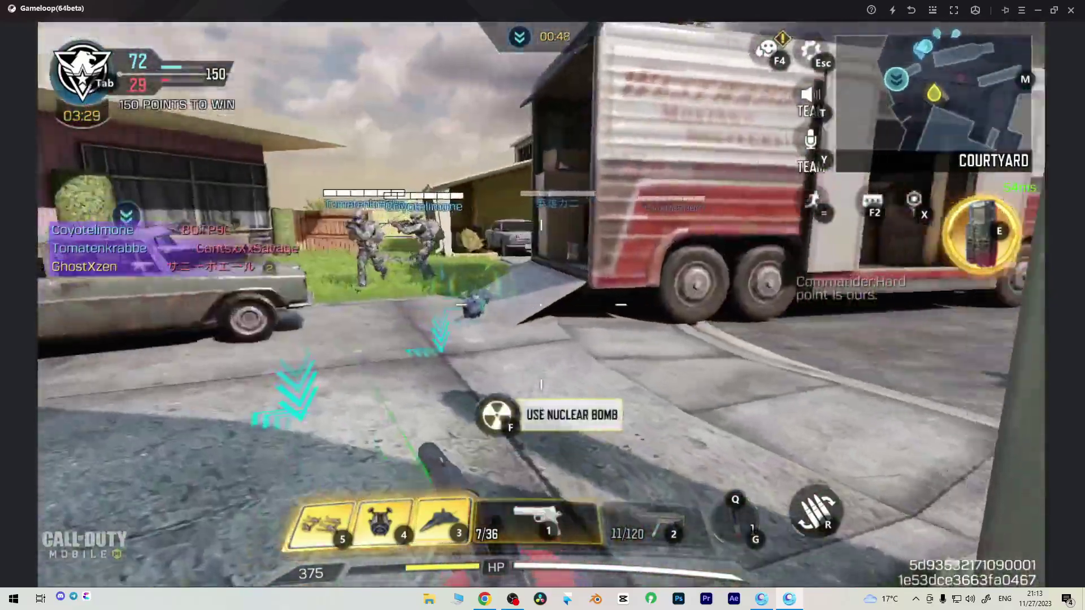
pyautogui.click(542, 305)
pyautogui.click(542, 305)
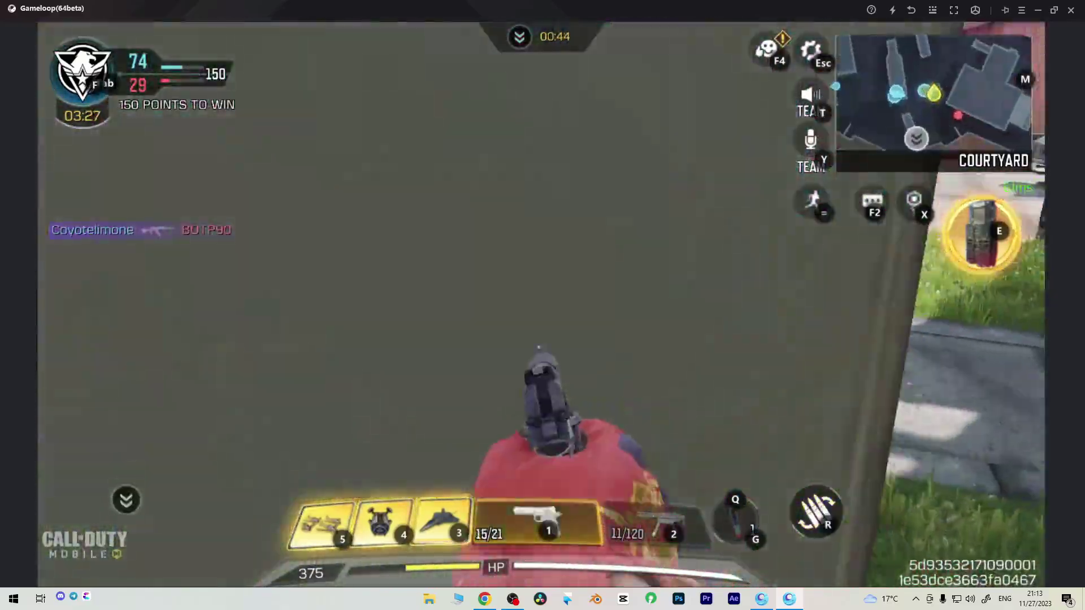
pyautogui.rightClick(540, 304)
pyautogui.click(541, 305)
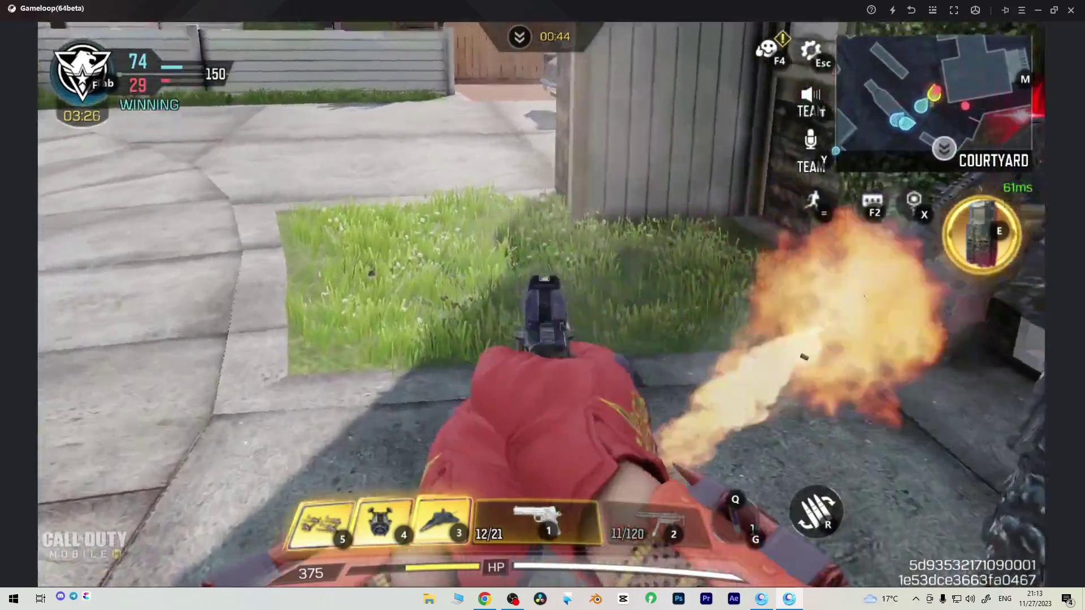
pyautogui.click(543, 305)
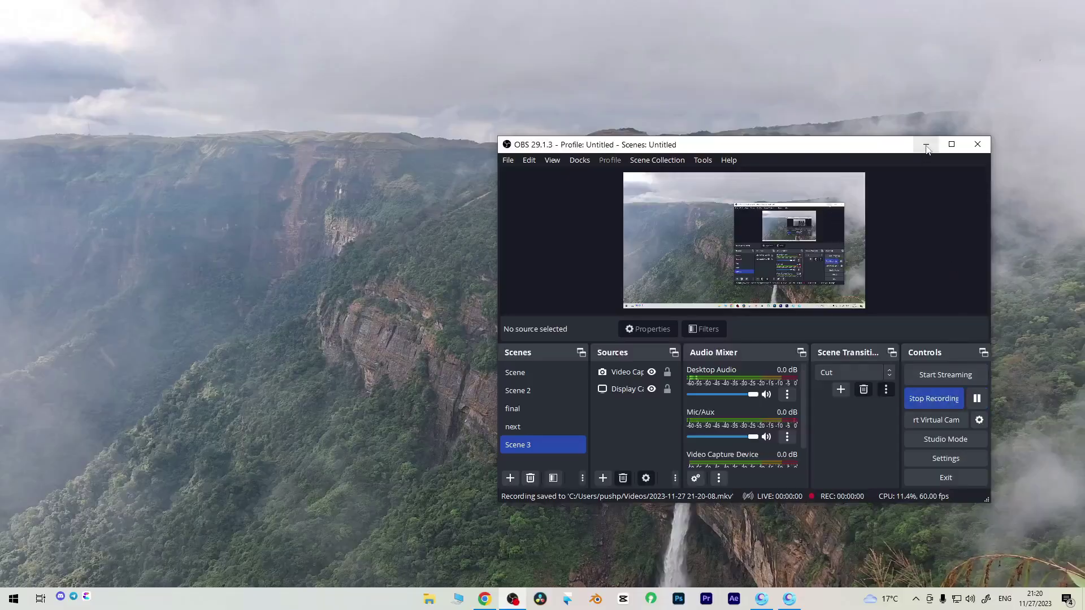
# Step: Minimise OBS, switch to the GameLoop launcher and check for updates from its About window
pyautogui.click(925, 146)
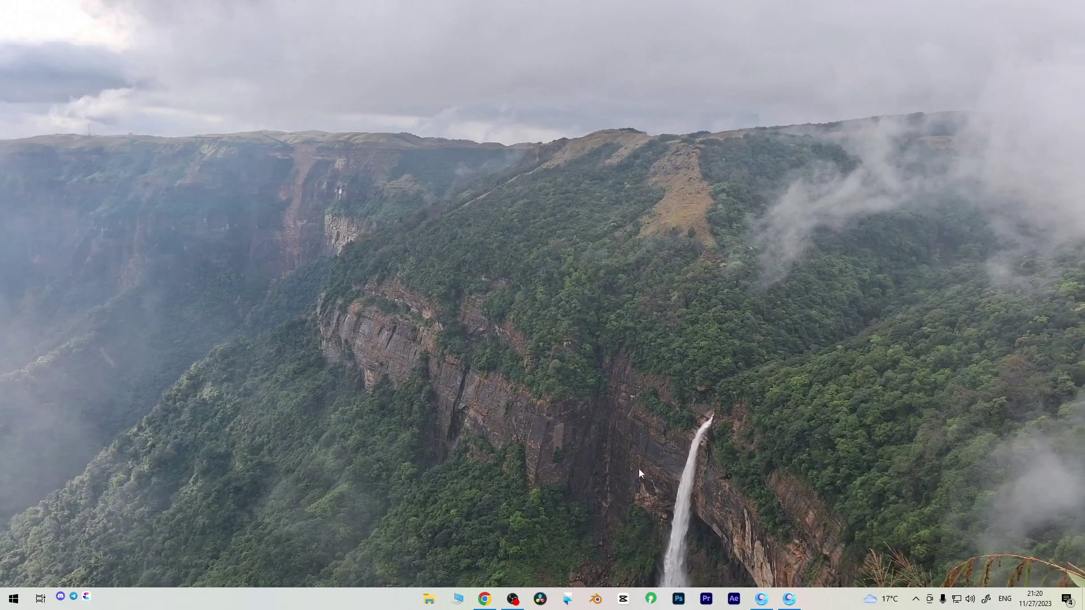
pyautogui.click(764, 599)
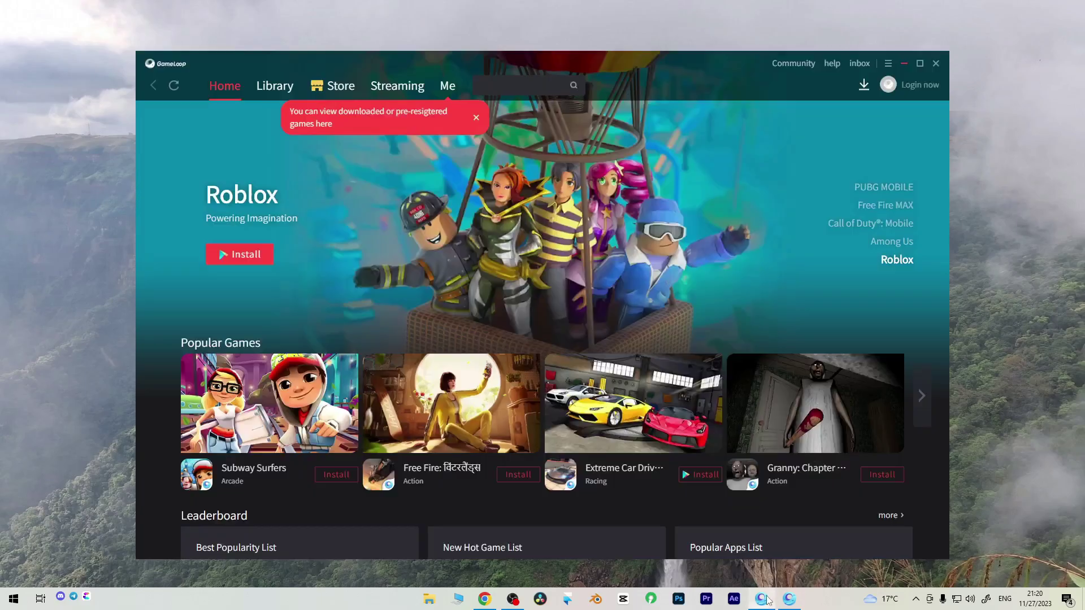
pyautogui.click(888, 64)
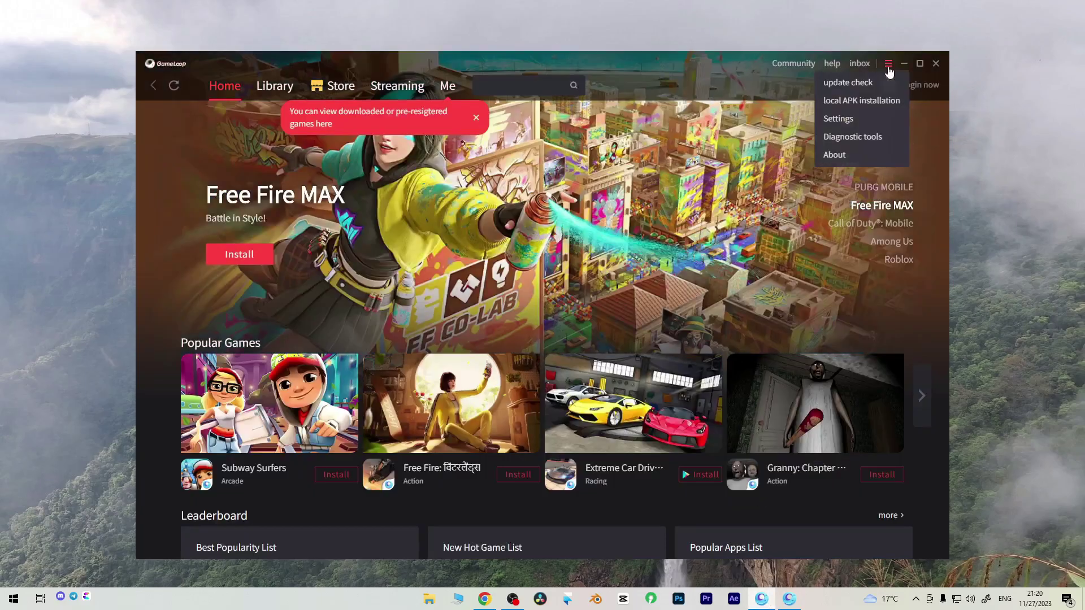
pyautogui.click(836, 156)
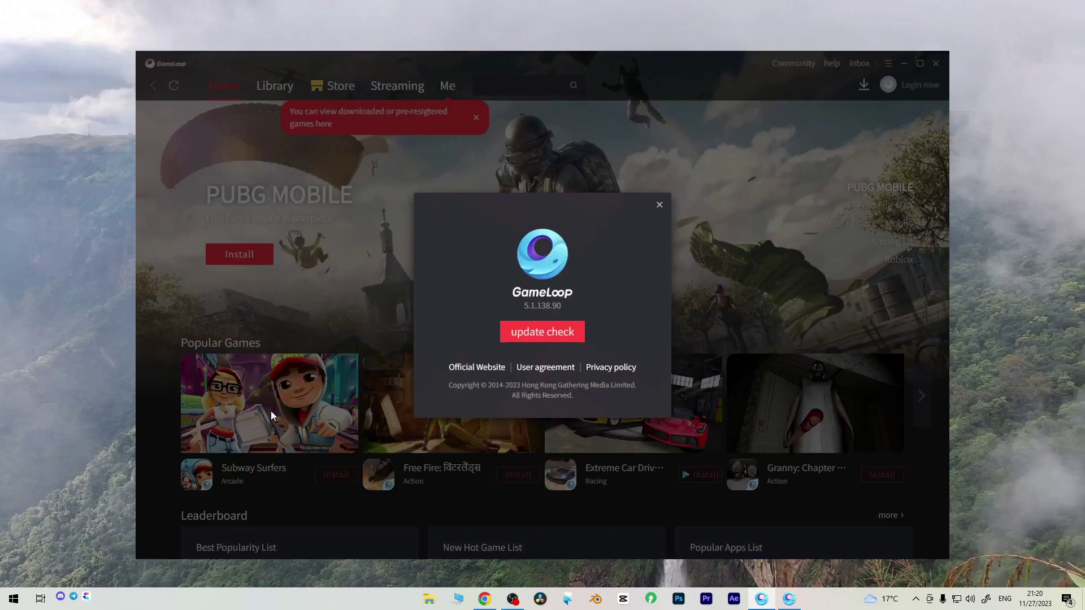
pyautogui.click(562, 331)
pyautogui.click(556, 326)
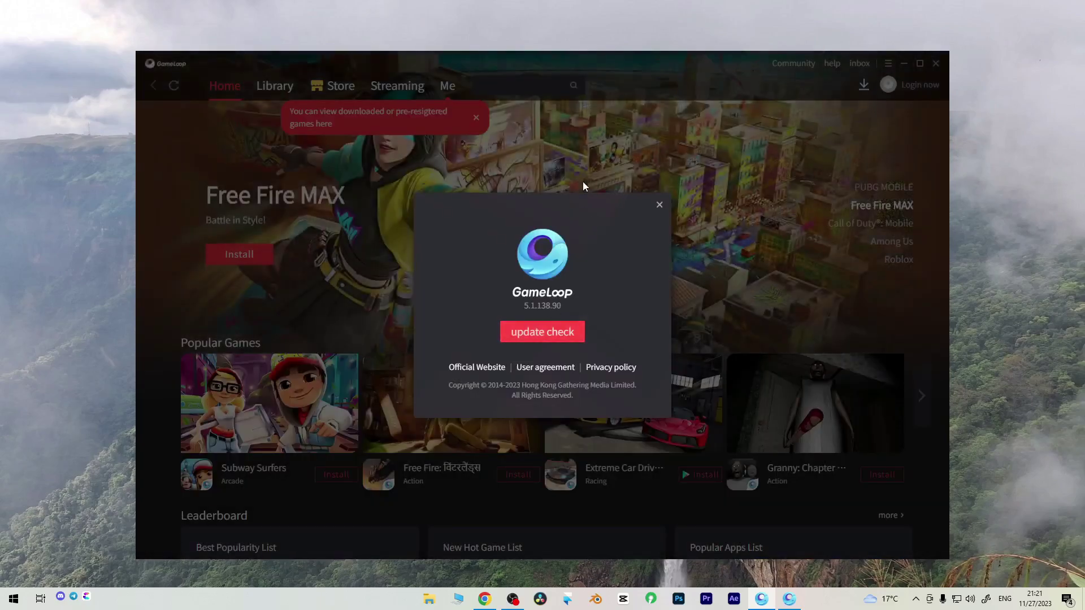
pyautogui.click(660, 206)
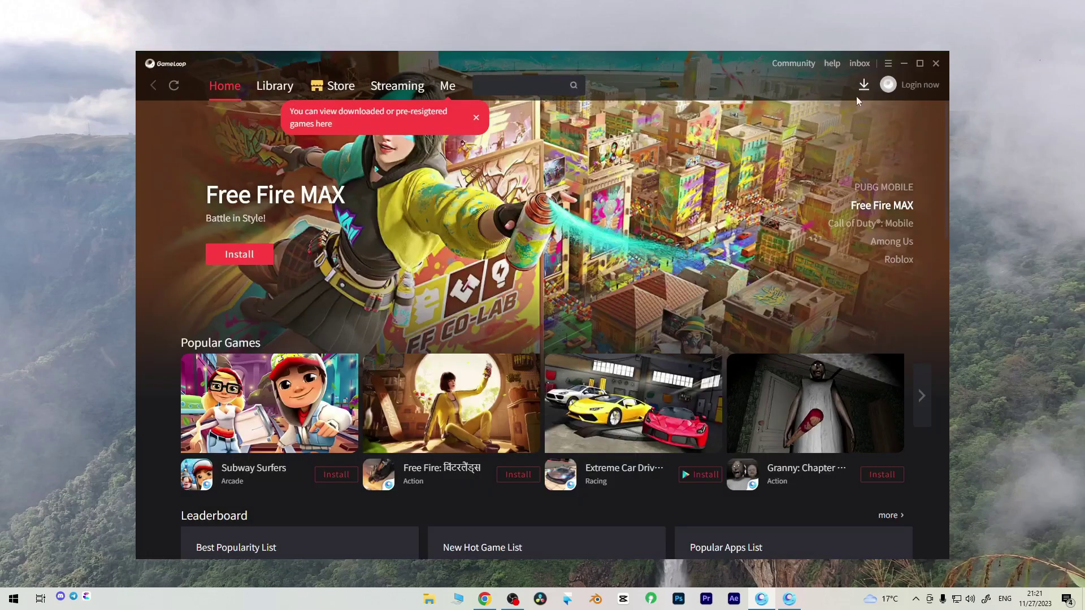
# Step: Open the launcher's Engine settings and look at the anti-aliasing choices, keeping it Off
pyautogui.click(889, 65)
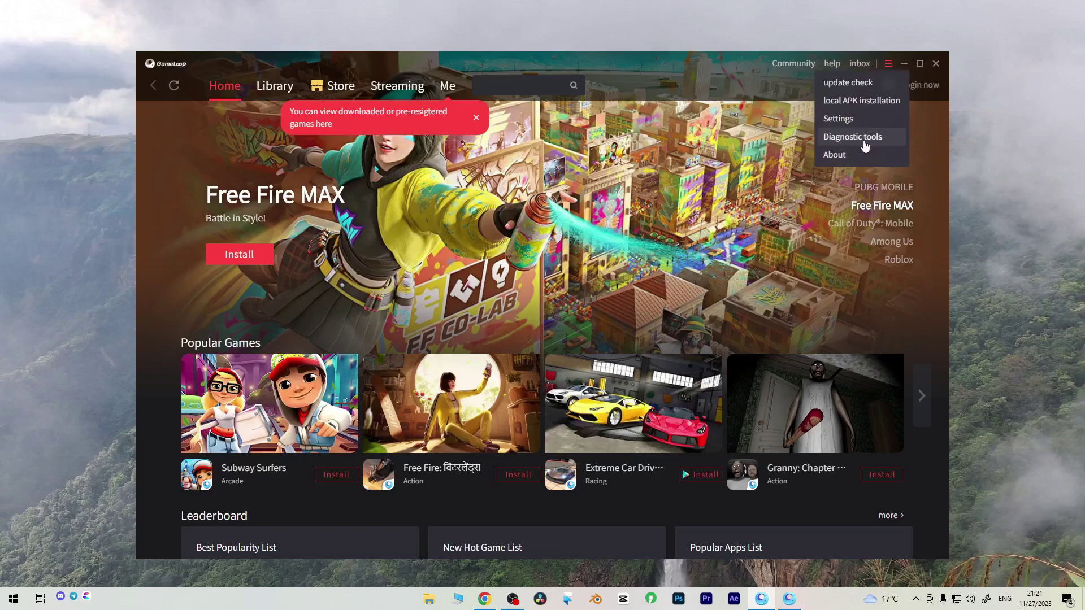
pyautogui.click(838, 119)
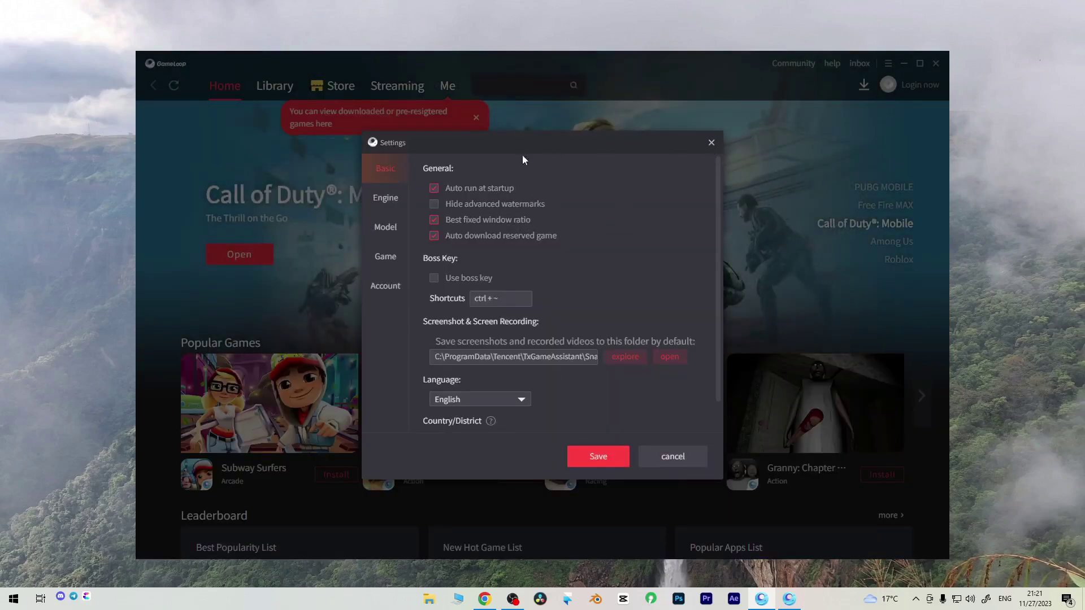
pyautogui.click(386, 201)
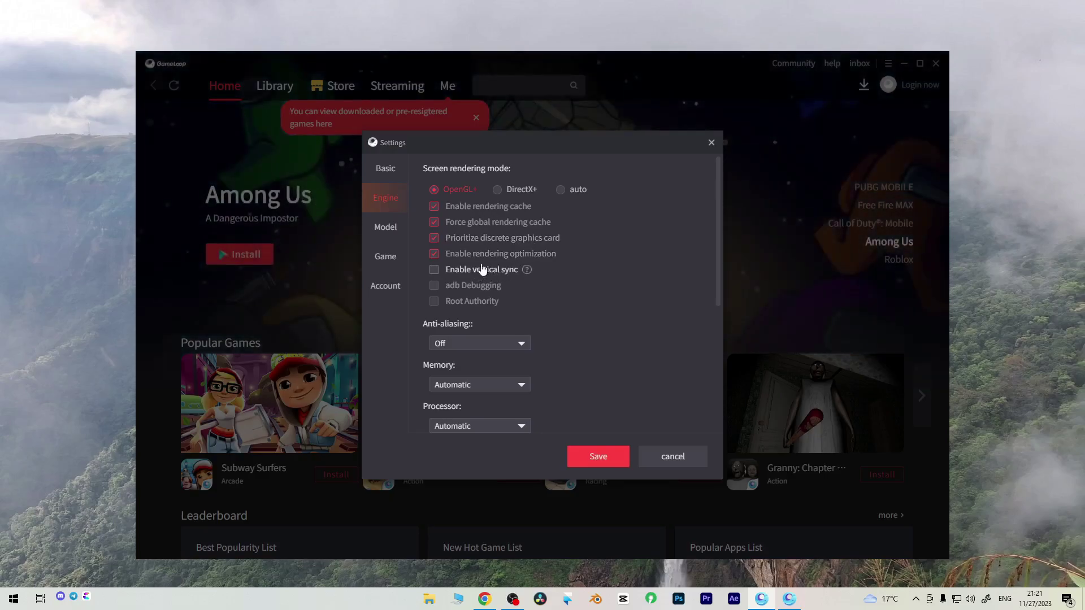
pyautogui.scroll(-2, 530, 261)
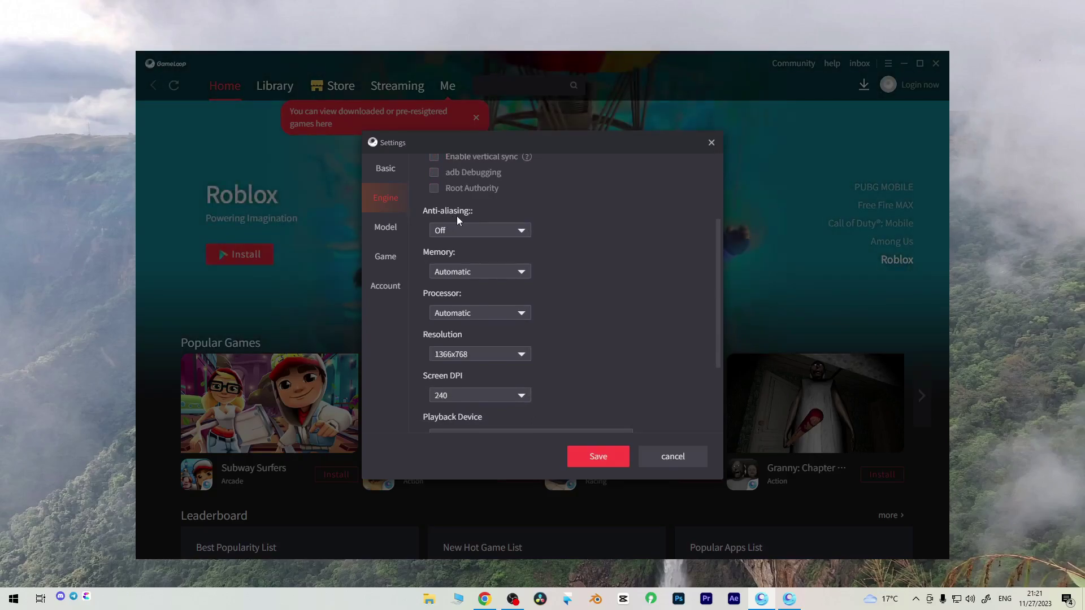
pyautogui.click(468, 231)
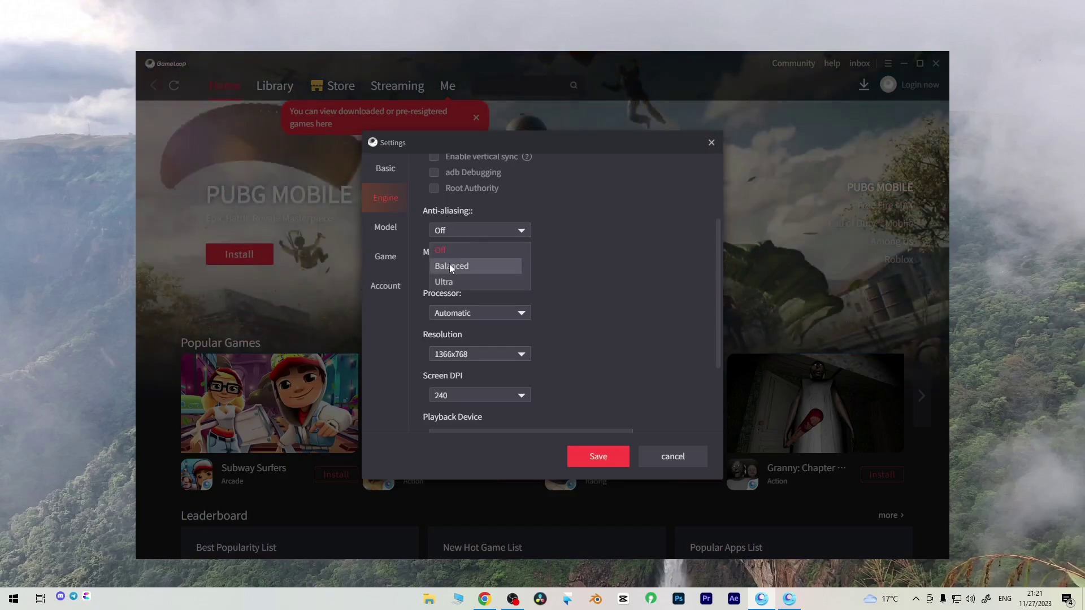
pyautogui.click(497, 197)
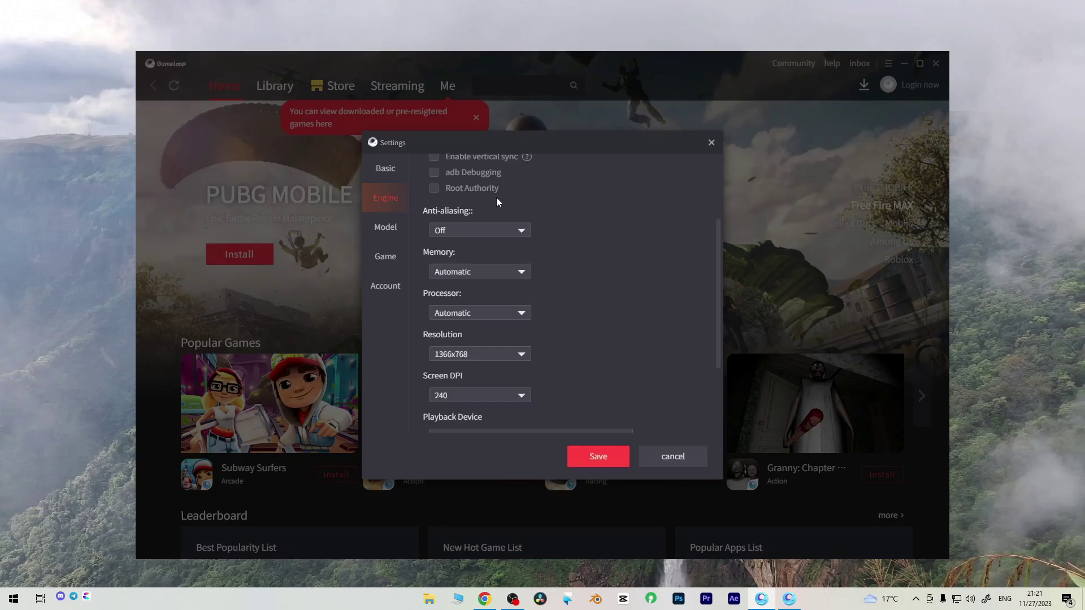
# Step: Select Automatic for both the memory and the processor in the Engine settings
pyautogui.click(466, 272)
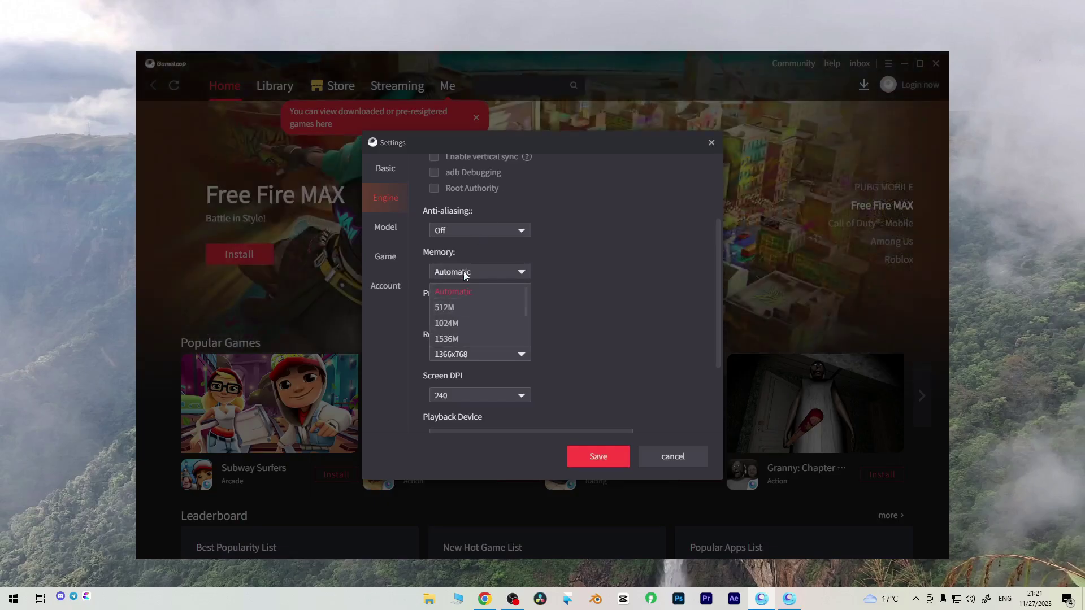
pyautogui.click(464, 271)
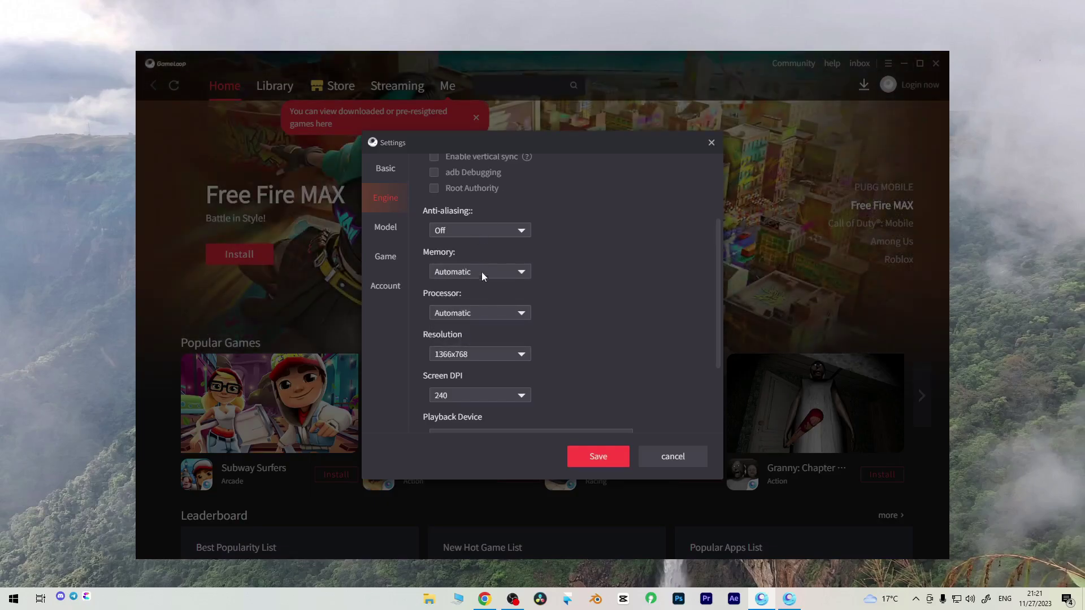
pyautogui.click(482, 272)
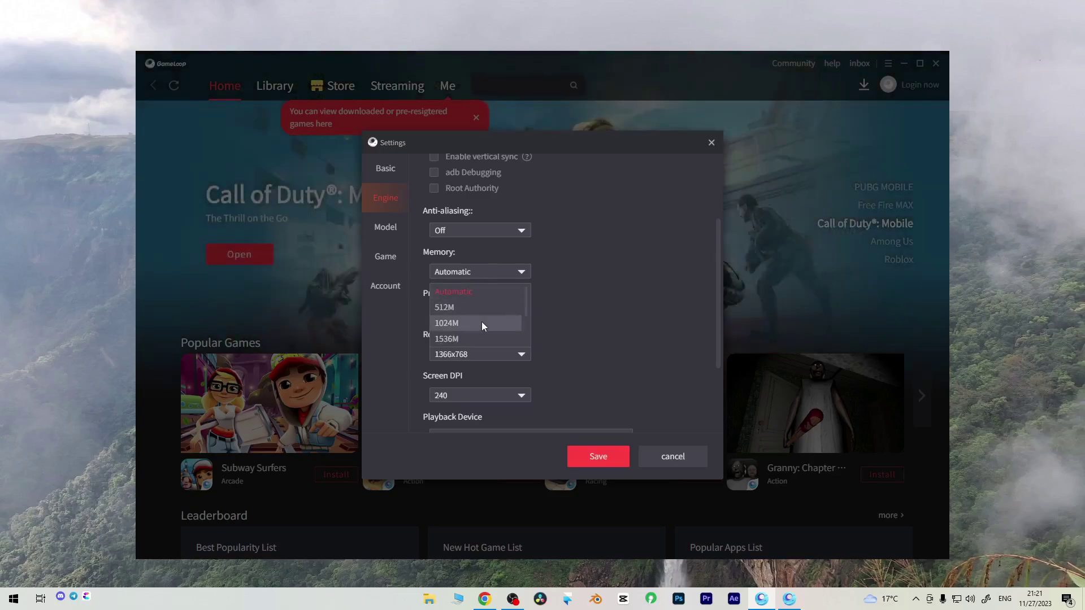
pyautogui.click(445, 356)
pyautogui.click(460, 312)
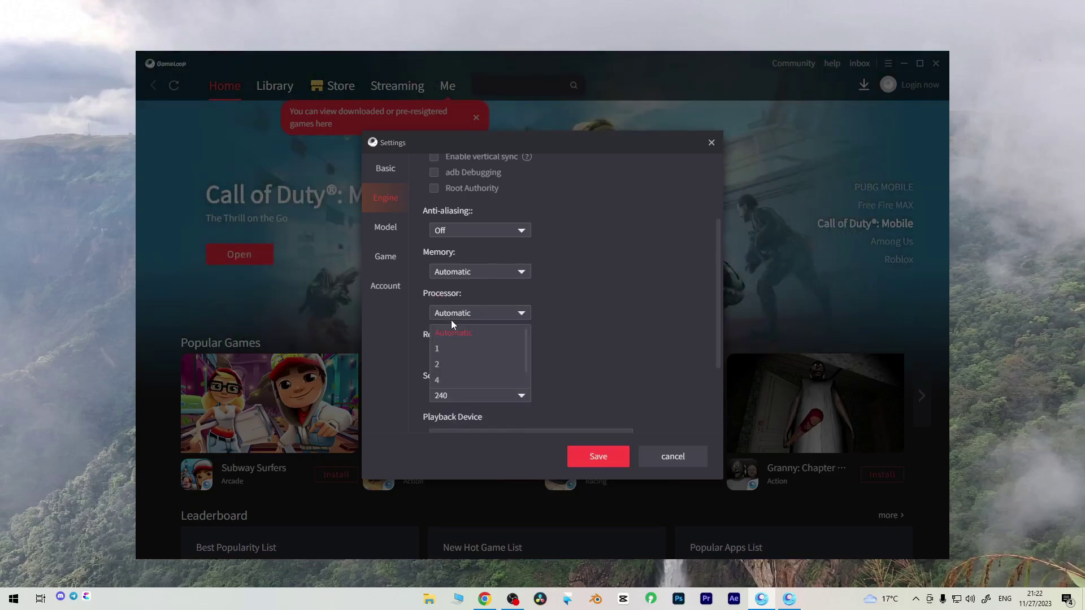
pyautogui.click(464, 273)
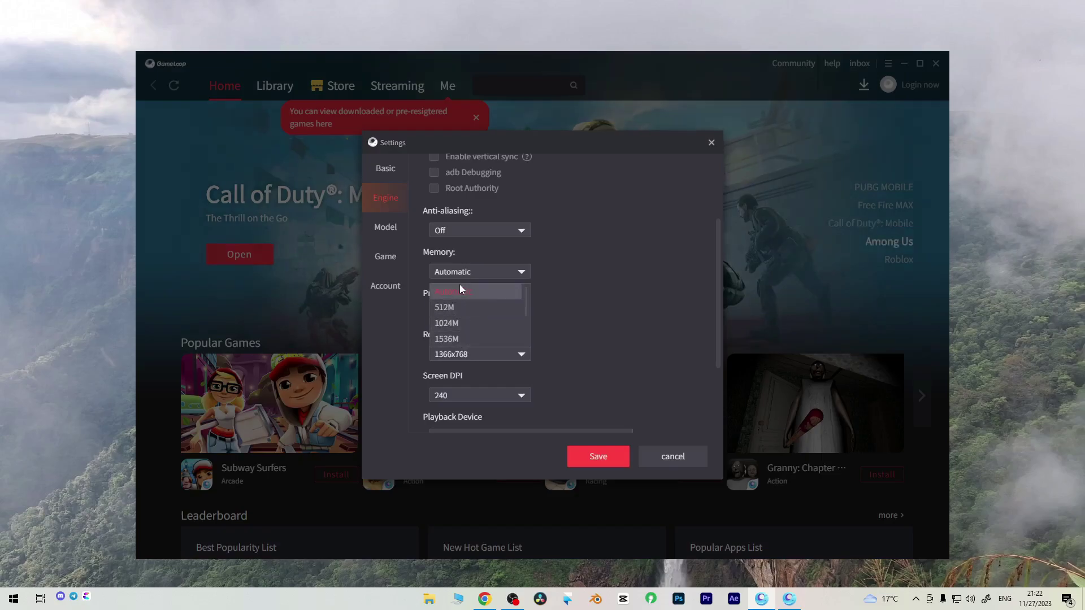
pyautogui.click(460, 289)
pyautogui.click(485, 273)
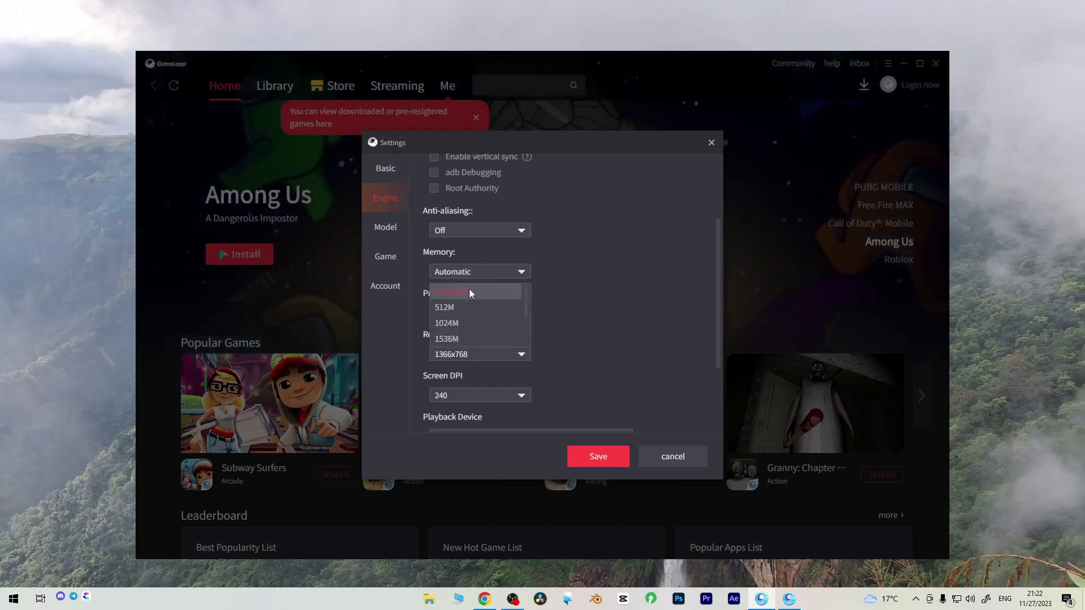
pyautogui.click(469, 289)
pyautogui.click(517, 313)
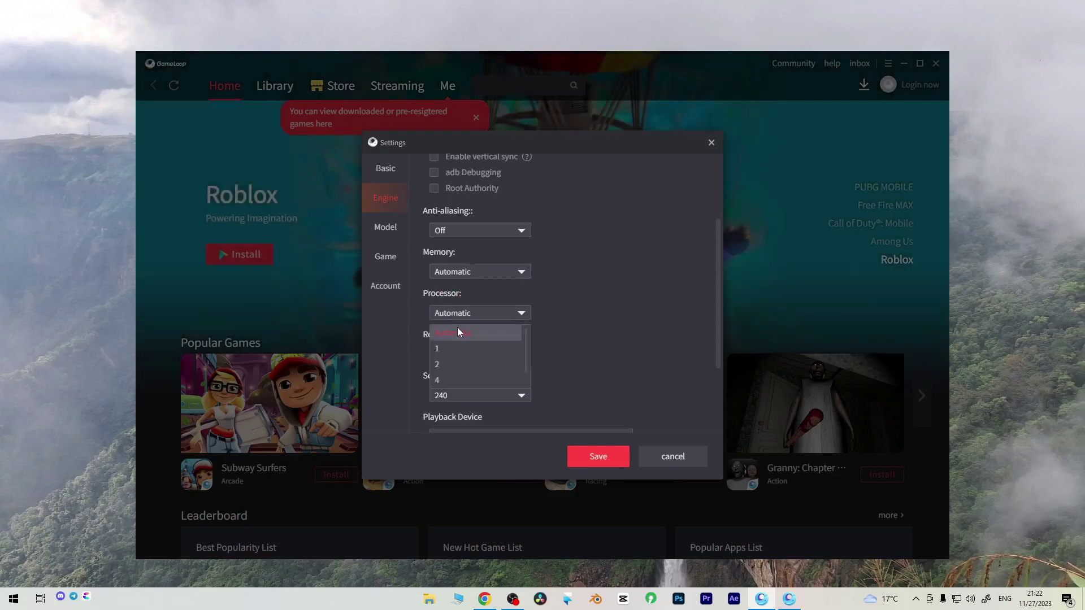
pyautogui.click(458, 330)
# Step: Choose 1366x768 as the emulator's resolution
pyautogui.scroll(-3, 596, 280)
pyautogui.click(504, 280)
pyautogui.click(504, 280)
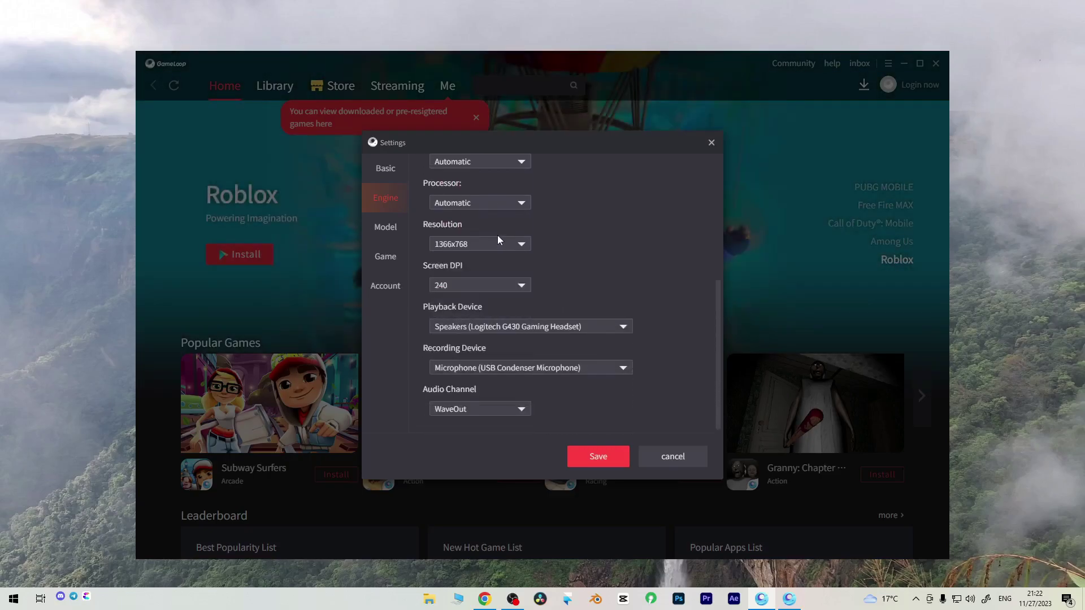
pyautogui.click(498, 246)
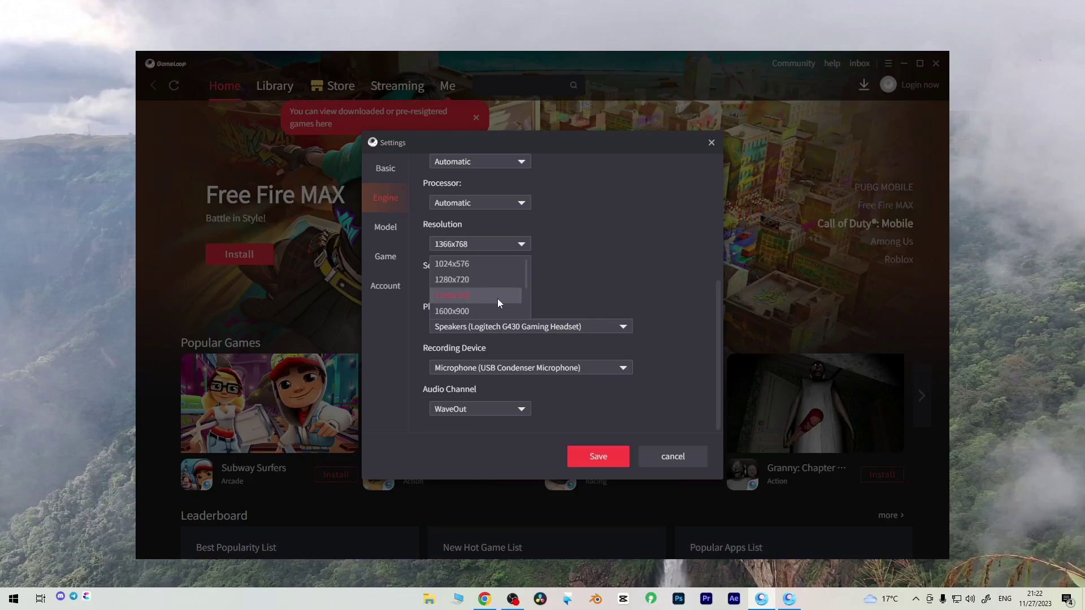
pyautogui.click(541, 273)
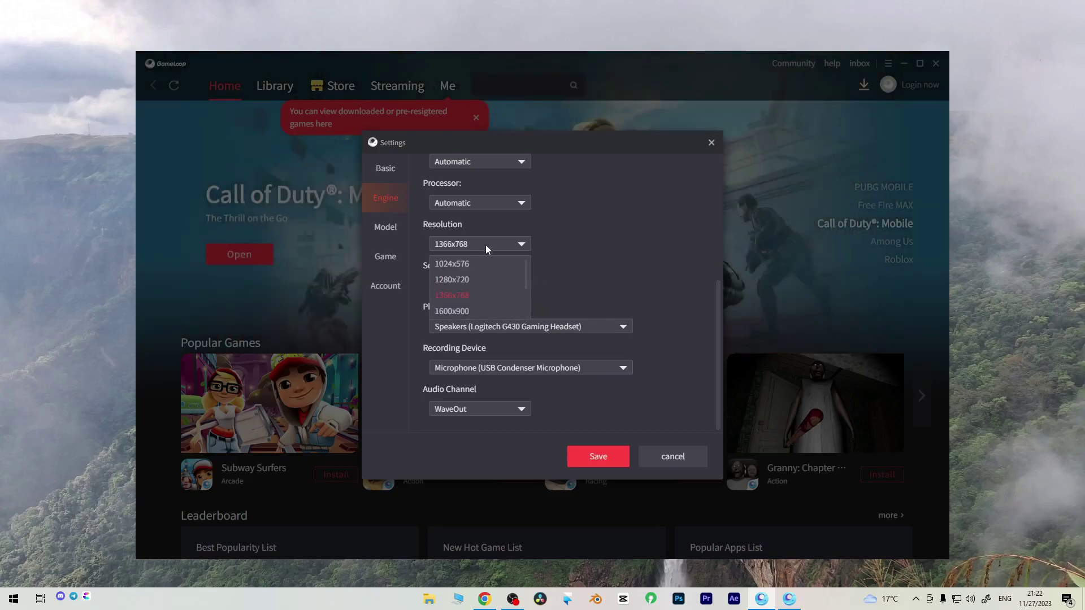
pyautogui.click(452, 294)
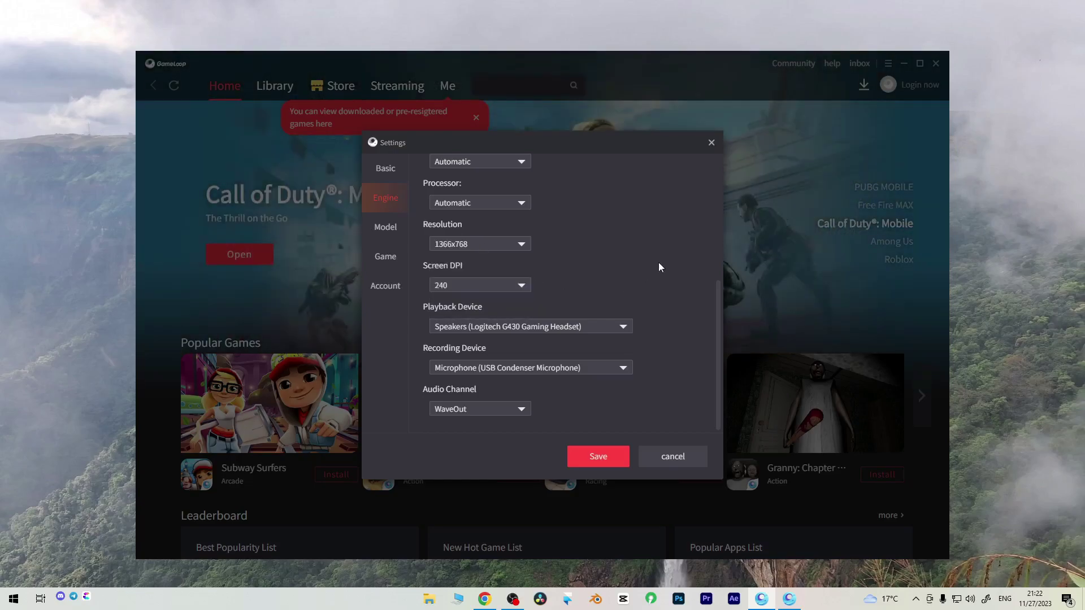
# Step: Check the available screen DPI values and keep the DPI at 240
pyautogui.click(464, 286)
pyautogui.click(456, 260)
pyautogui.click(478, 284)
pyautogui.click(476, 336)
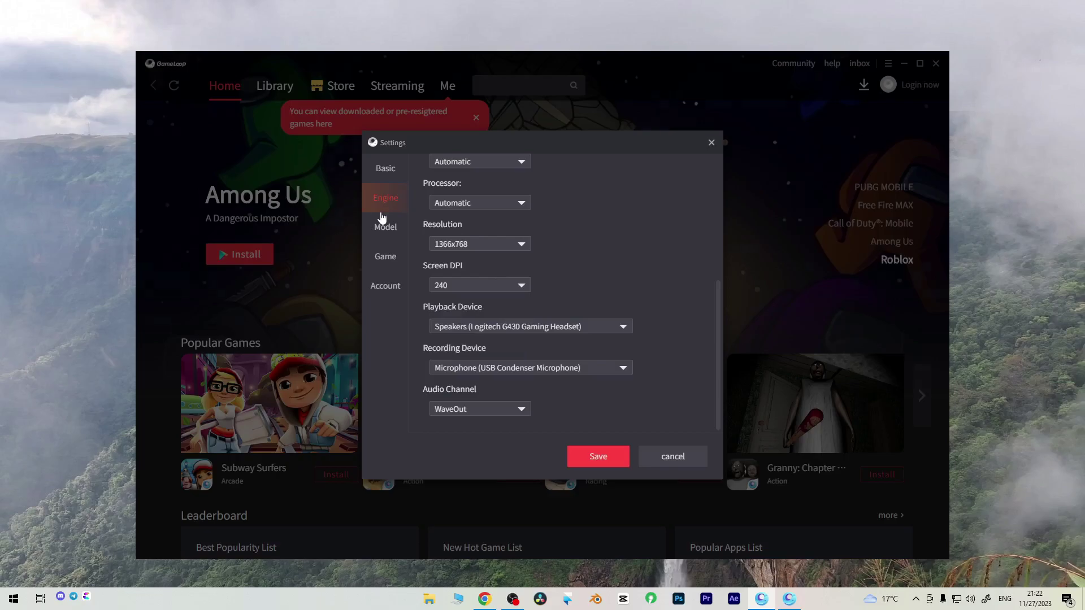
# Step: Review the phone Model settings and the Call of Duty: Mobile Game settings, and save the configuration
pyautogui.click(388, 240)
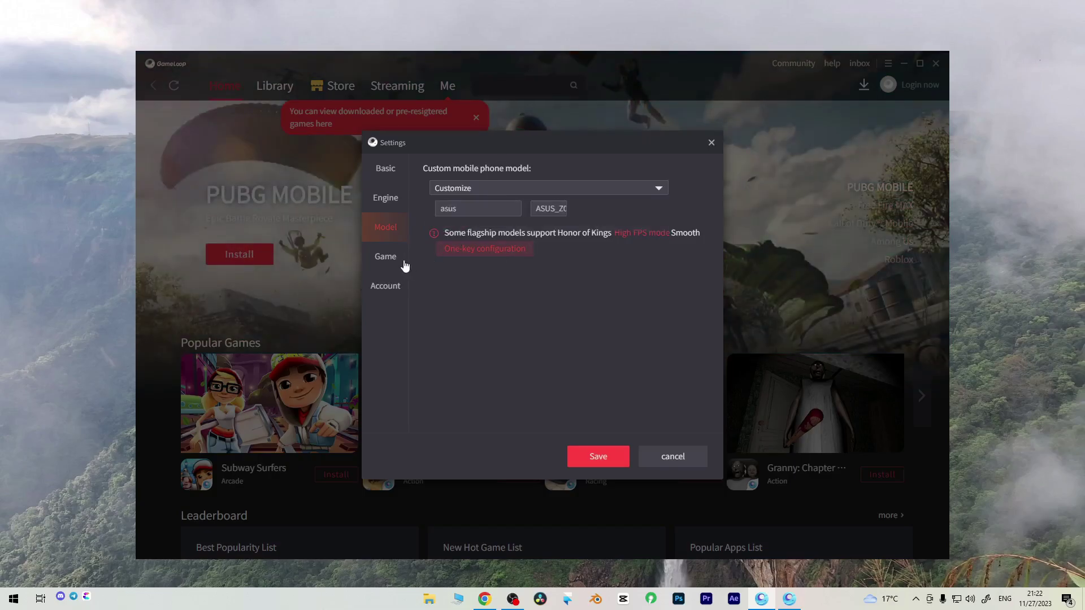
pyautogui.click(386, 263)
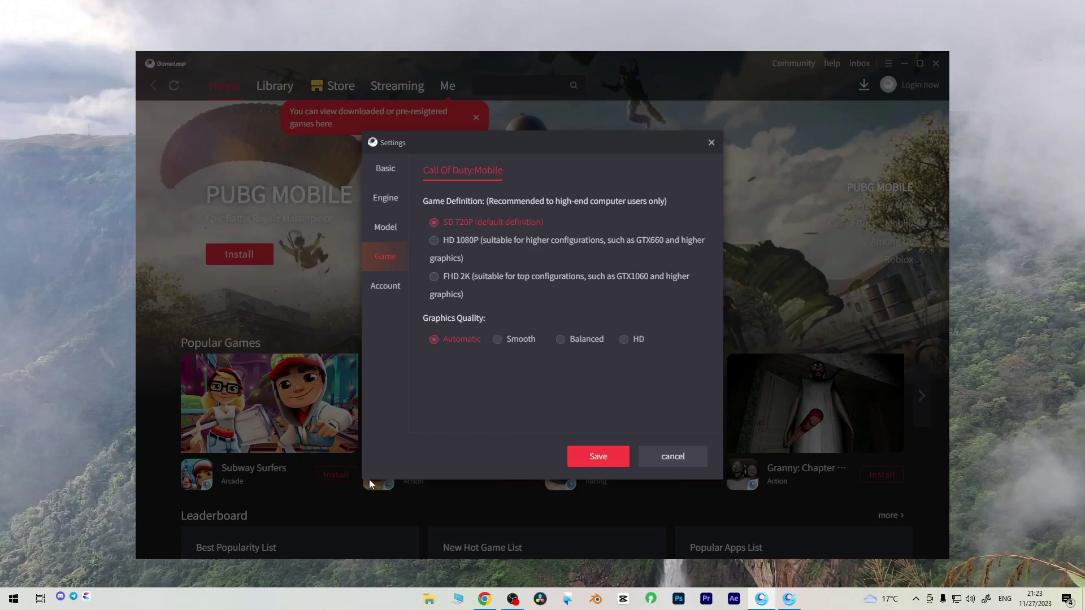
pyautogui.click(615, 455)
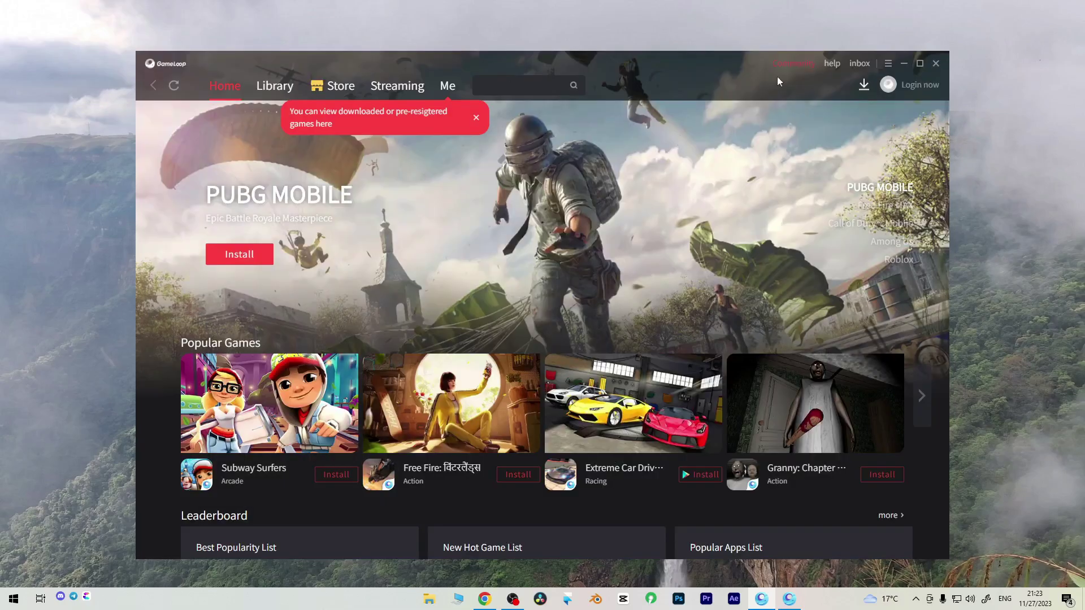
# Step: Switch to the running Call of Duty: Mobile window and return to the GameLoop launcher
pyautogui.click(790, 599)
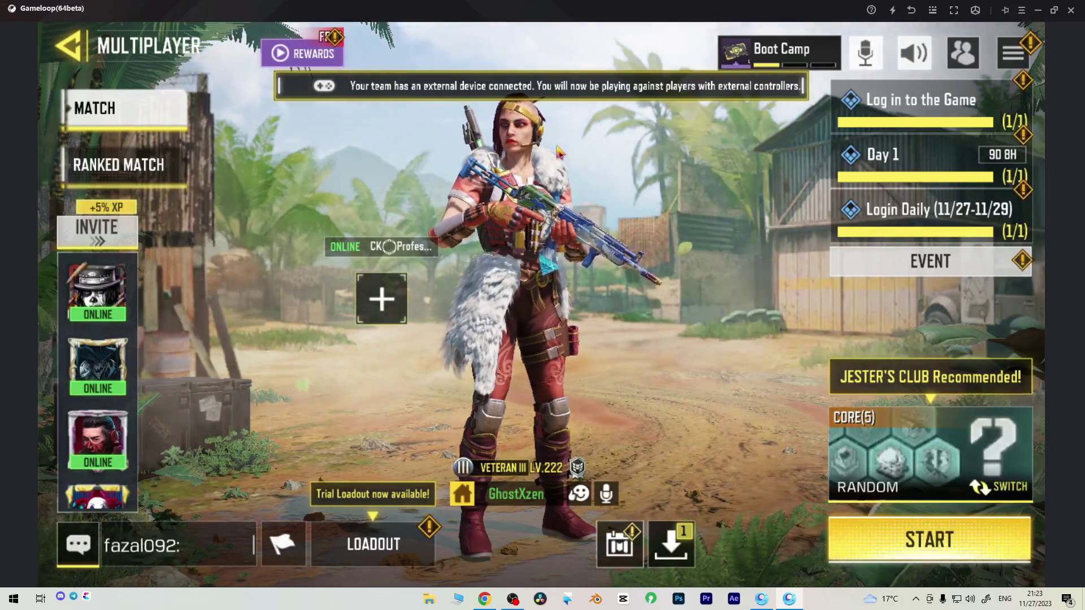
pyautogui.click(761, 598)
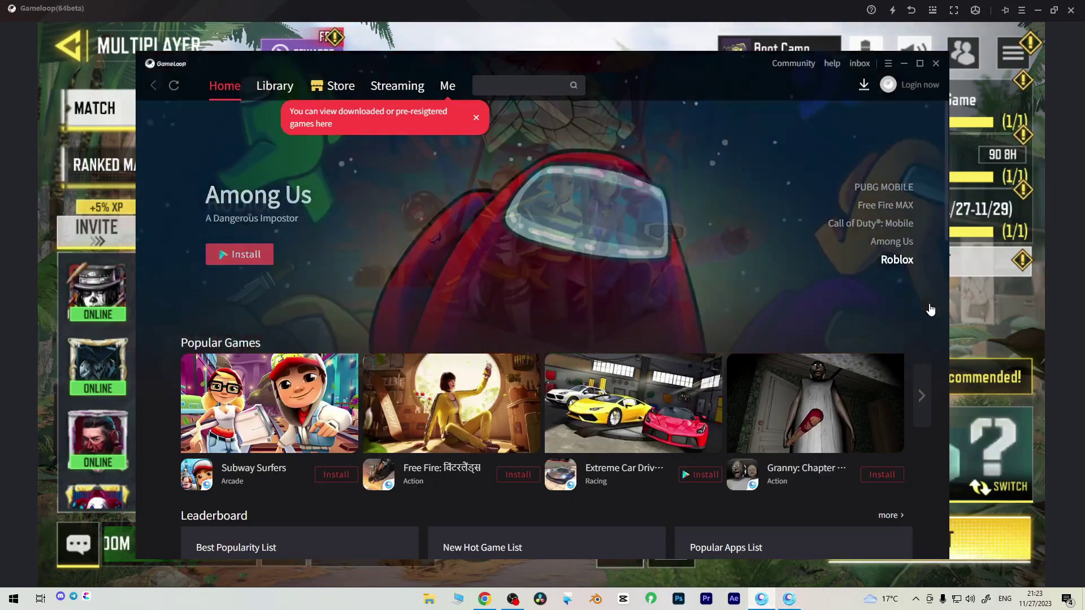
# Step: Open Call of Duty: Mobile from the featured games on the GameLoop home page
pyautogui.click(870, 224)
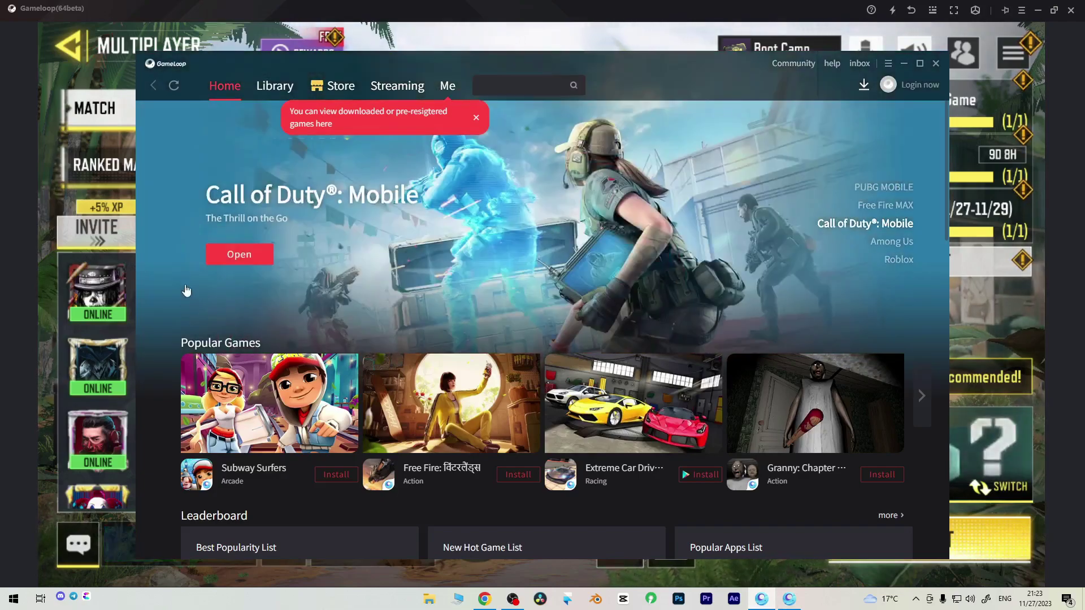
pyautogui.click(228, 255)
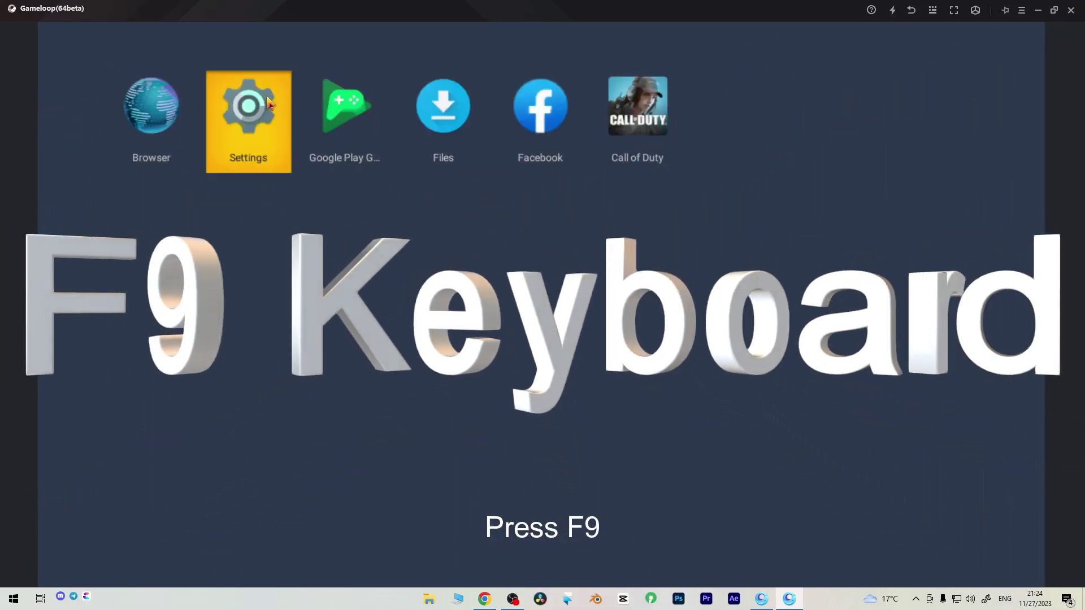
# Step: Open the Settings app in the emulator and go to its About tablet page
pyautogui.click(269, 105)
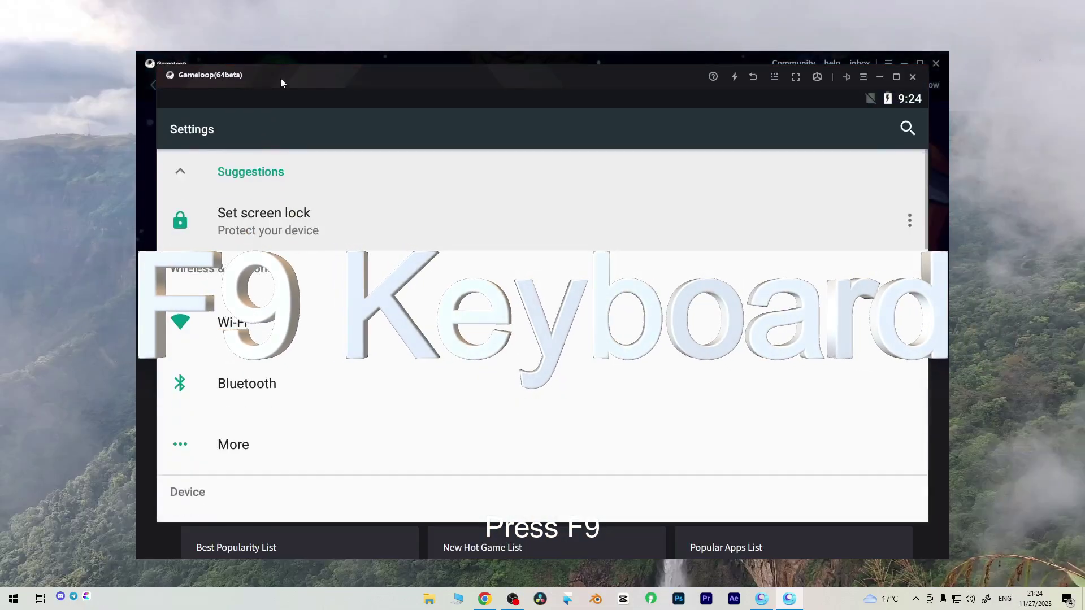
pyautogui.click(275, 375)
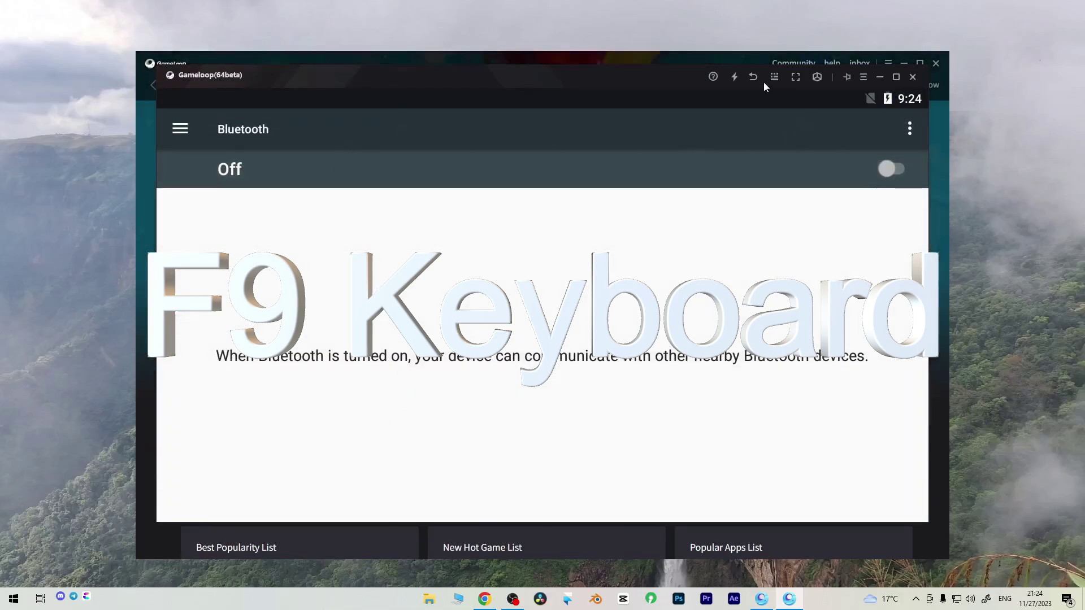
pyautogui.click(753, 80)
pyautogui.moveTo(492, 401); pyautogui.dragTo(480, 102)
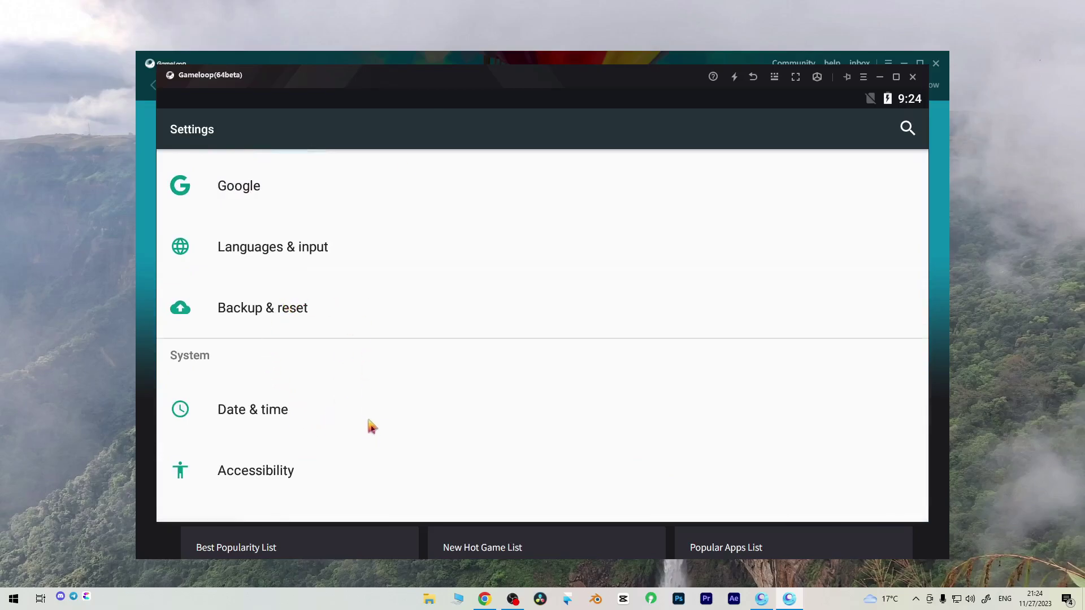
pyautogui.moveTo(370, 422); pyautogui.dragTo(445, 283)
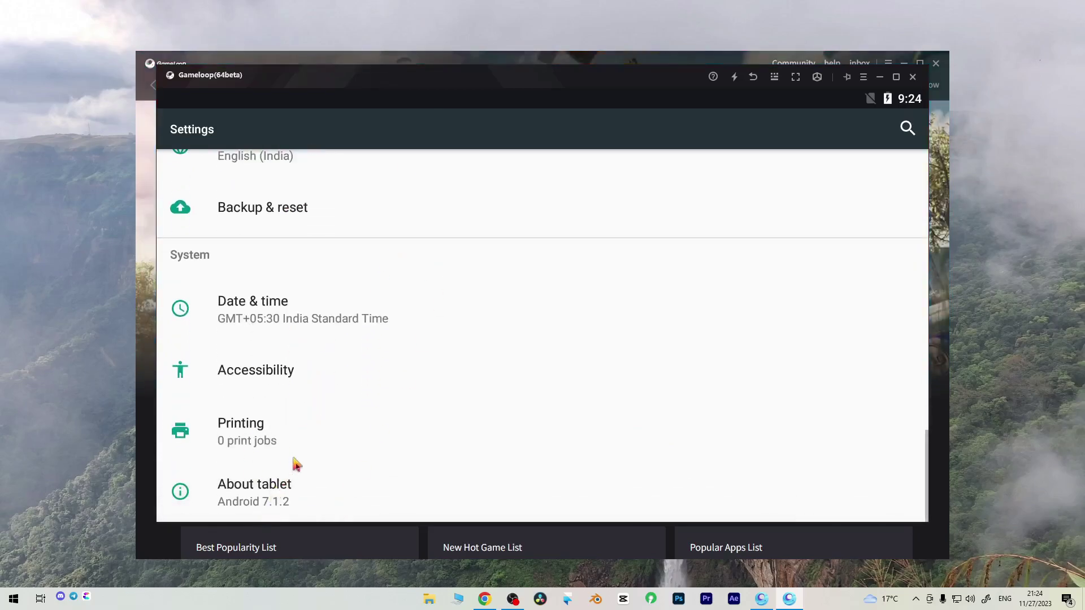
pyautogui.moveTo(297, 461); pyautogui.dragTo(300, 337)
pyautogui.click(283, 487)
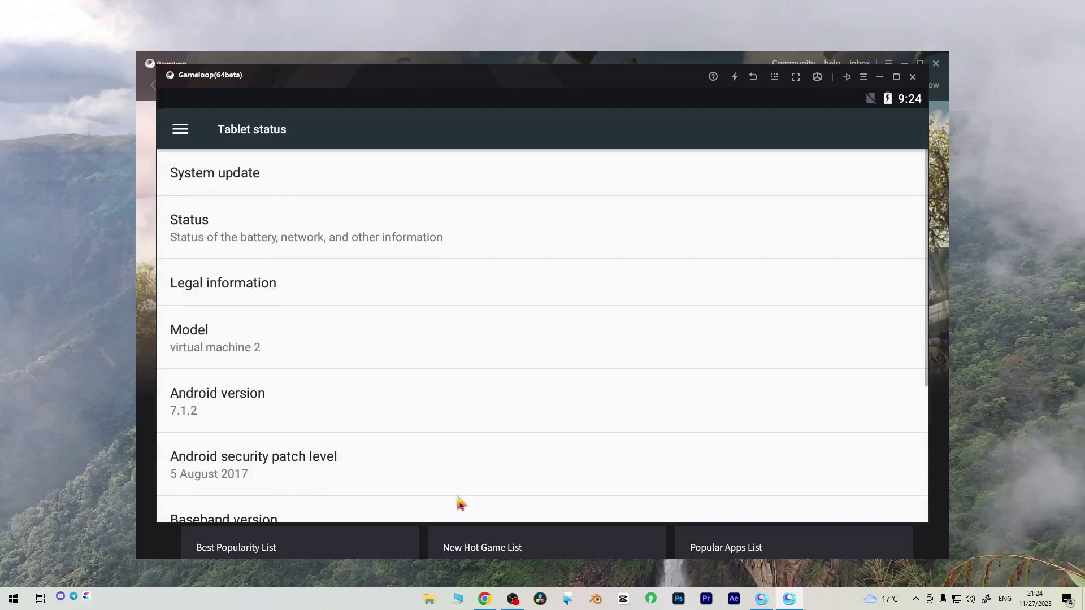
# Step: Unlock developer mode by repeatedly selecting the Build number entry in the tablet status
pyautogui.moveTo(459, 497); pyautogui.dragTo(460, 281)
pyautogui.moveTo(417, 392); pyautogui.dragTo(409, 176)
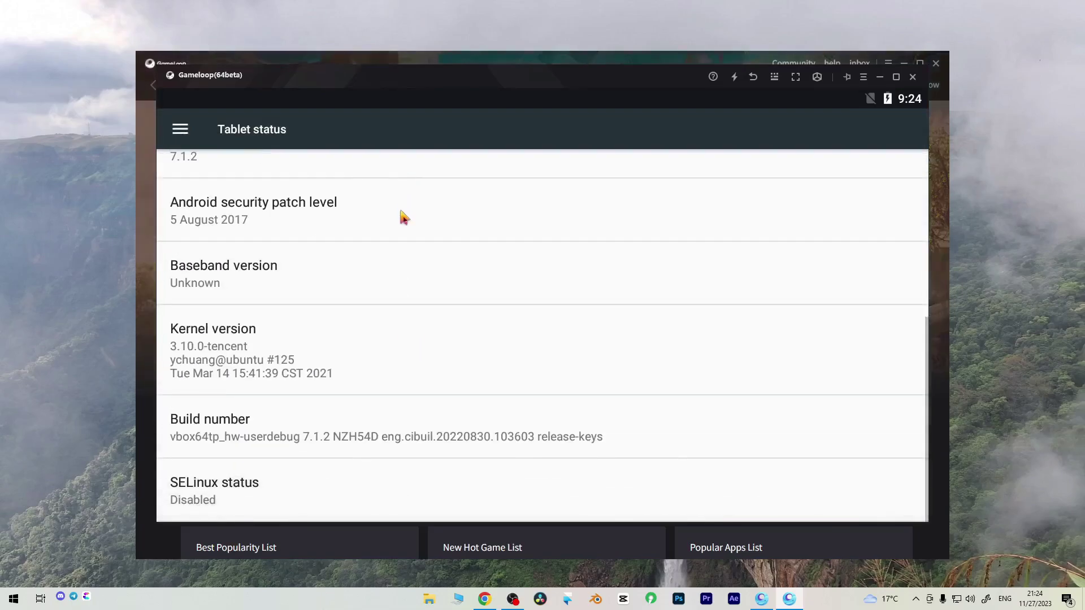
pyautogui.moveTo(403, 225); pyautogui.dragTo(472, 128)
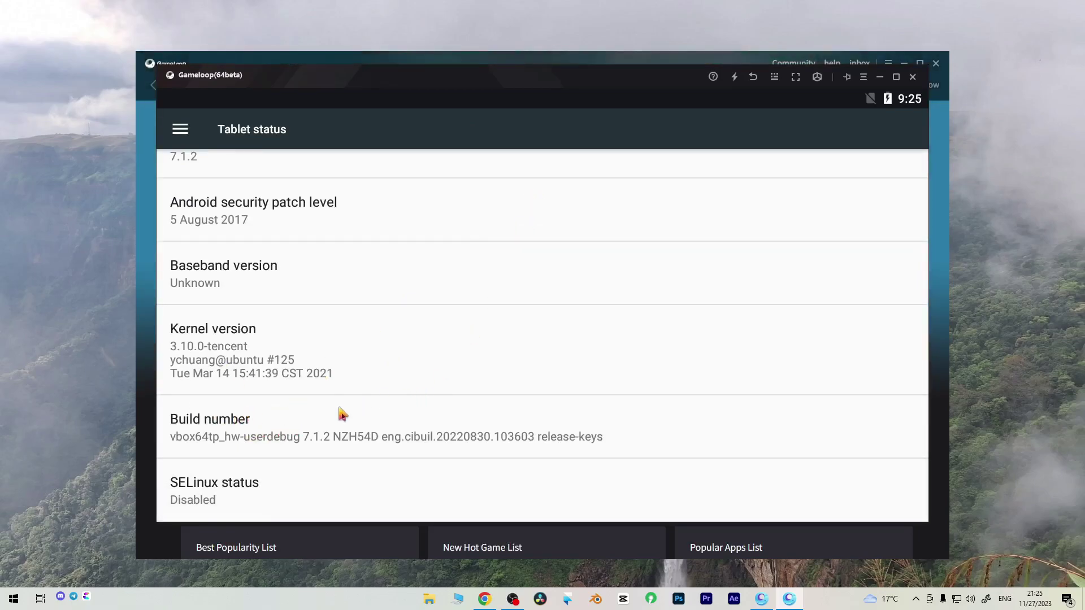
pyautogui.click(350, 428)
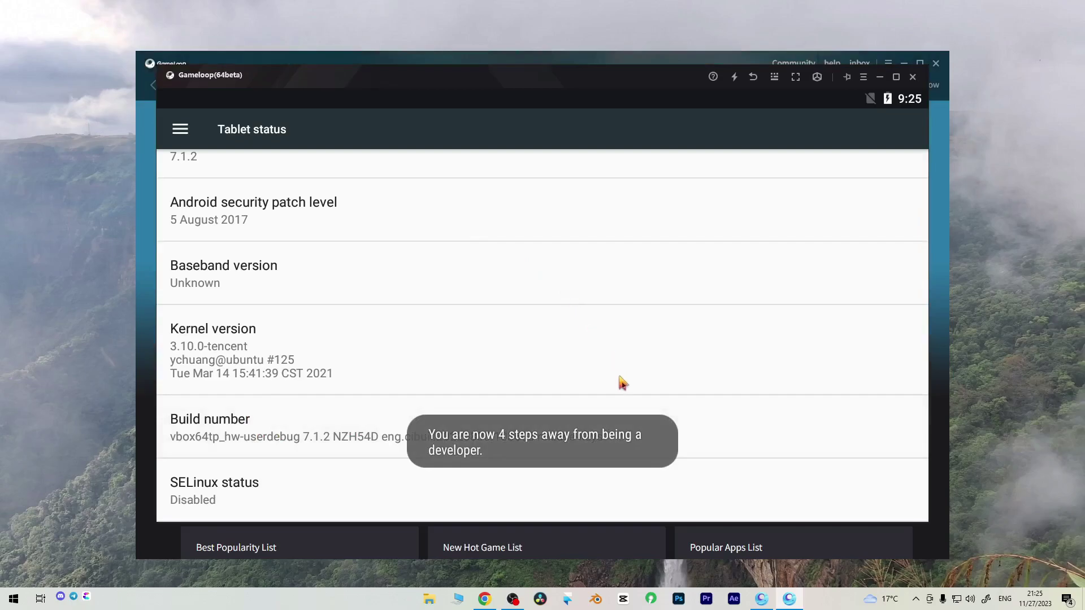
pyautogui.click(348, 431)
pyautogui.click(347, 434)
pyautogui.click(347, 434)
pyautogui.click(347, 434)
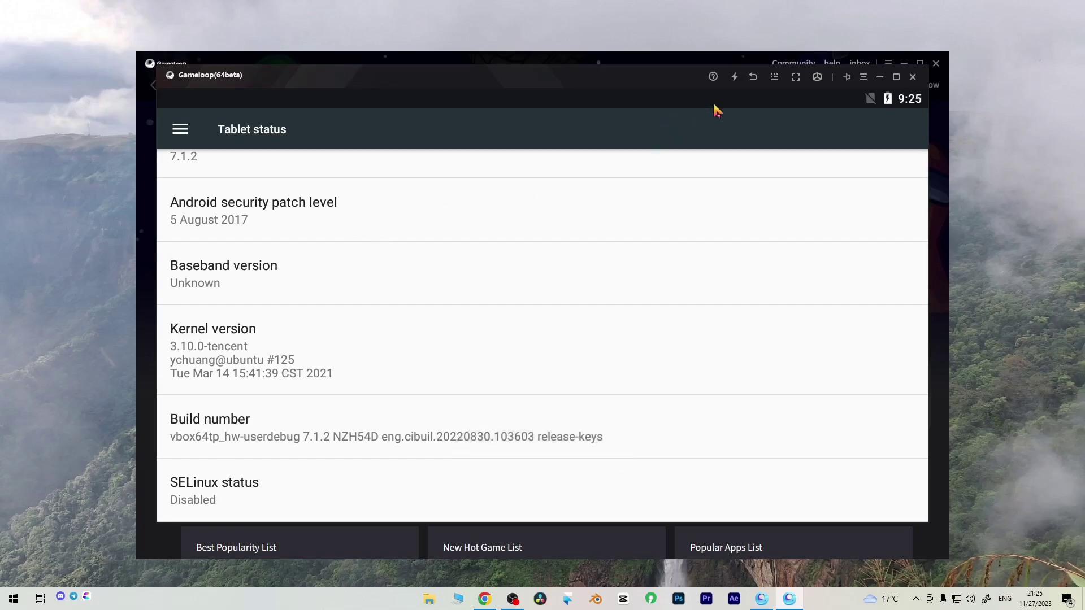
# Step: Return to the main Settings list and open Developer options
pyautogui.click(754, 83)
pyautogui.scroll(-1, 327, 334)
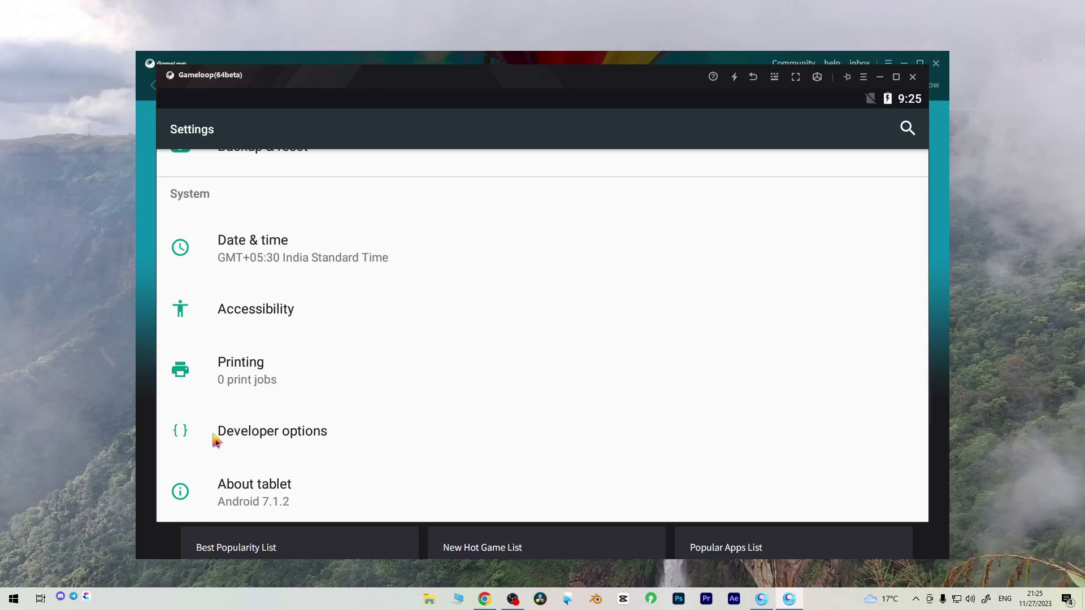
pyautogui.click(280, 444)
# Step: Set the window animation scale, transition animation scale and animator duration scale to Animation off
pyautogui.moveTo(426, 365); pyautogui.dragTo(455, 214)
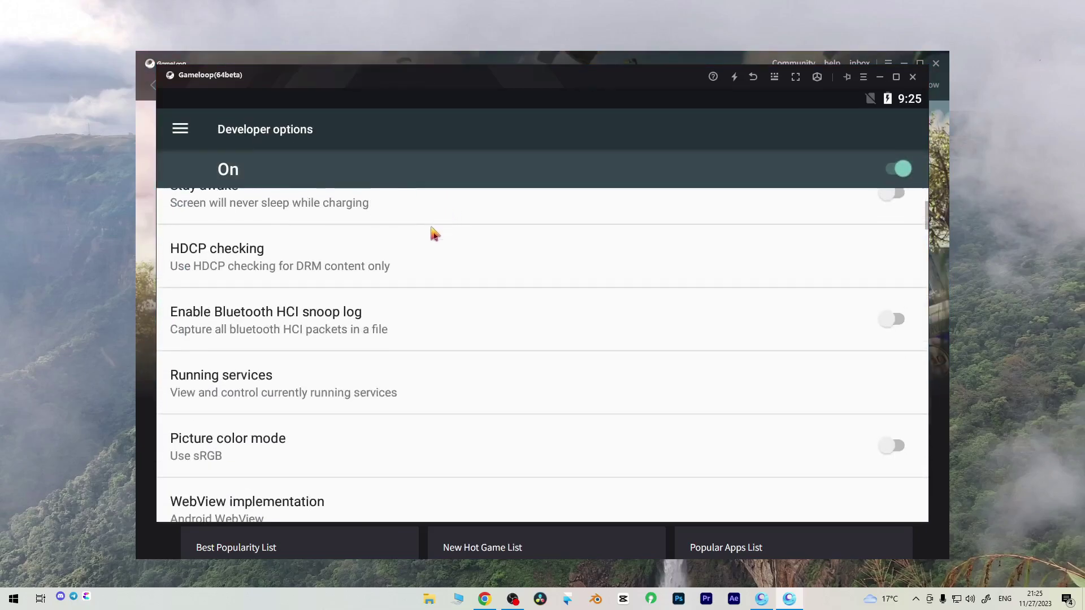
pyautogui.scroll(-5, 421, 390)
pyautogui.scroll(-8, 447, 307)
pyautogui.scroll(-8, 430, 316)
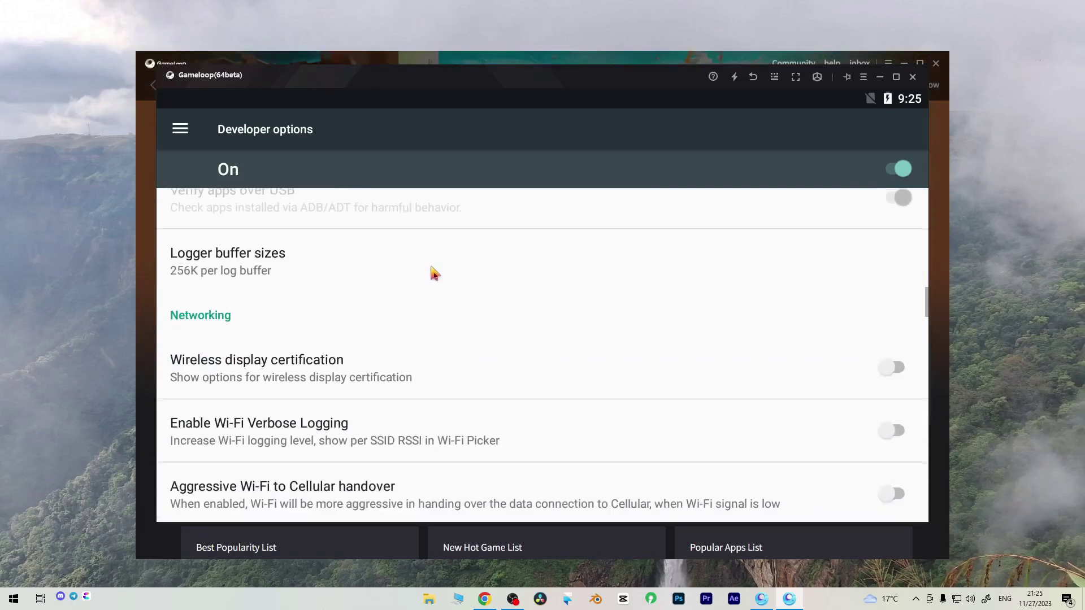
pyautogui.scroll(2, 431, 396)
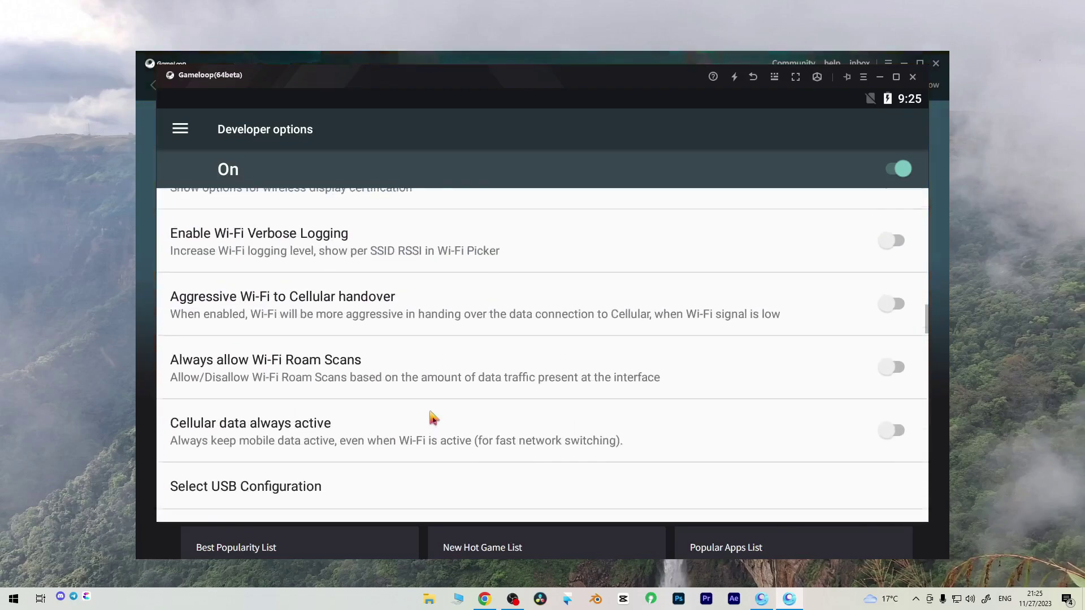
pyautogui.scroll(-5, 431, 354)
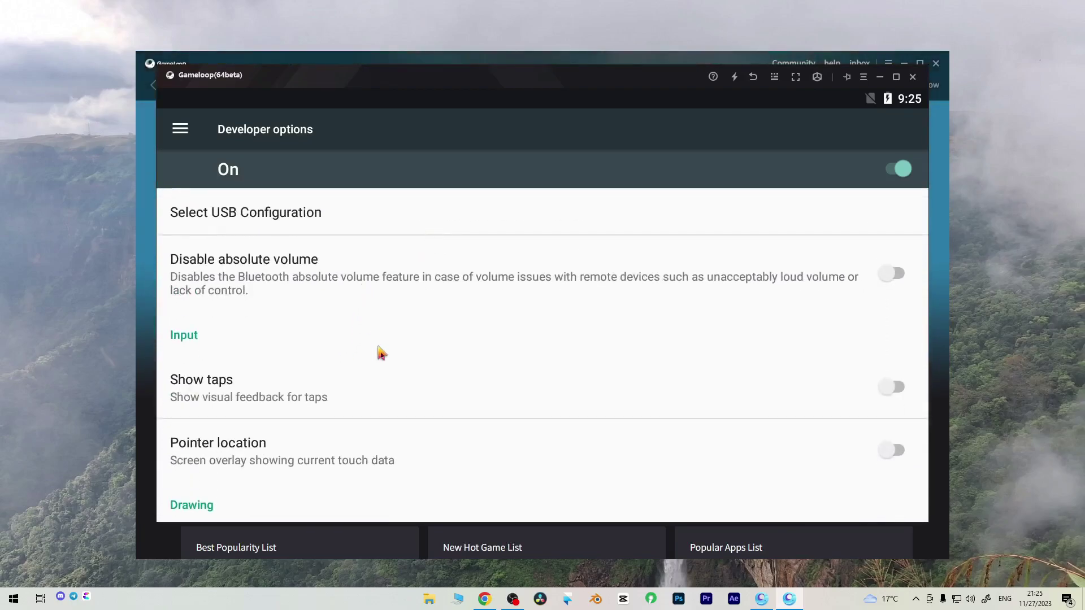
pyautogui.scroll(-2, 390, 333)
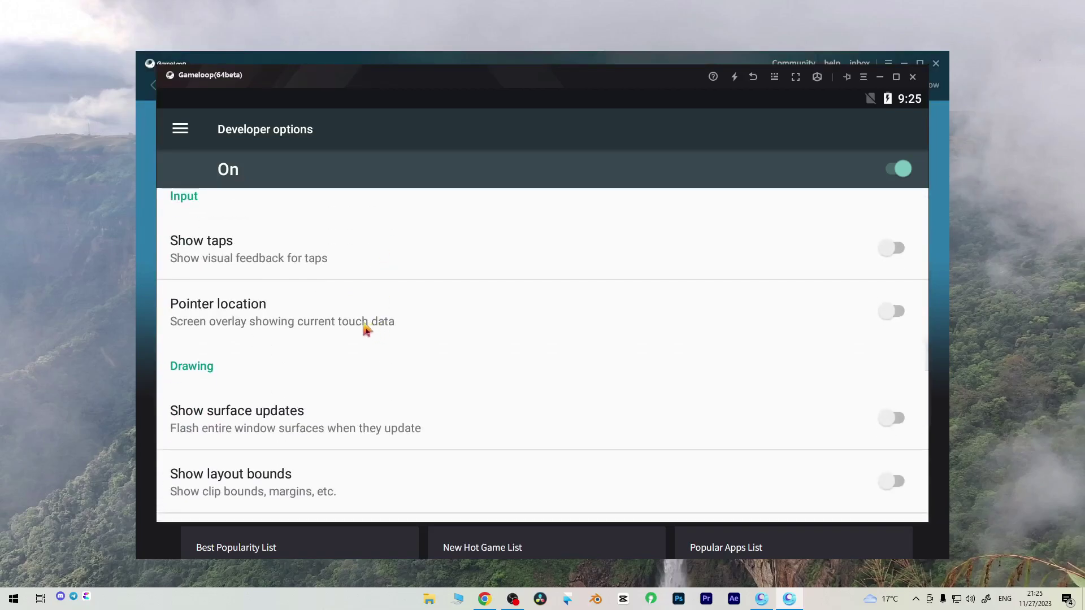
pyautogui.scroll(-4, 338, 300)
pyautogui.scroll(-3, 330, 268)
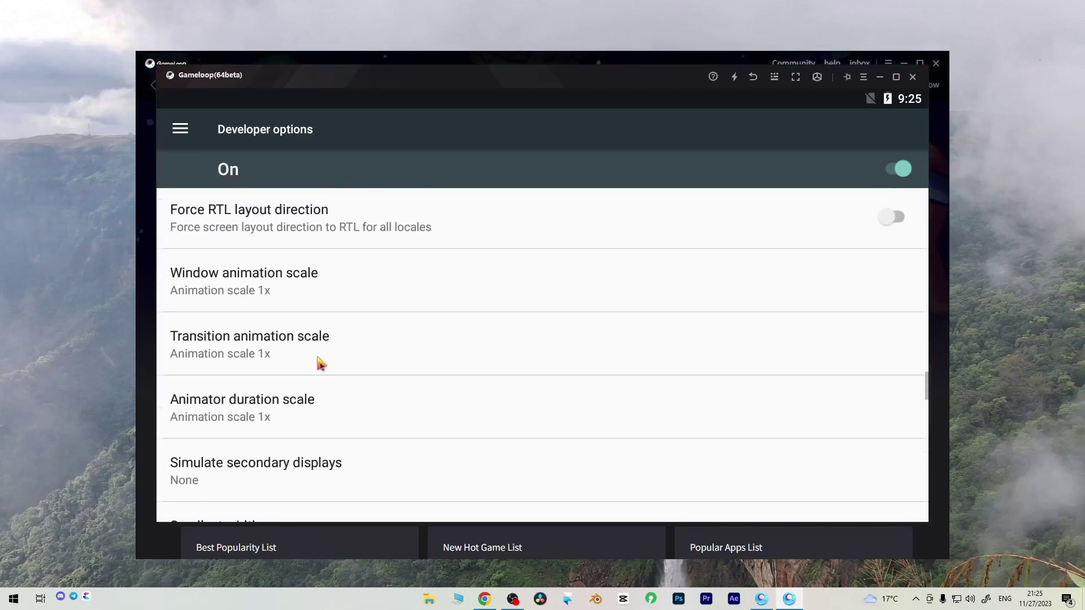
pyautogui.click(309, 277)
pyautogui.click(401, 182)
pyautogui.click(322, 406)
pyautogui.click(391, 193)
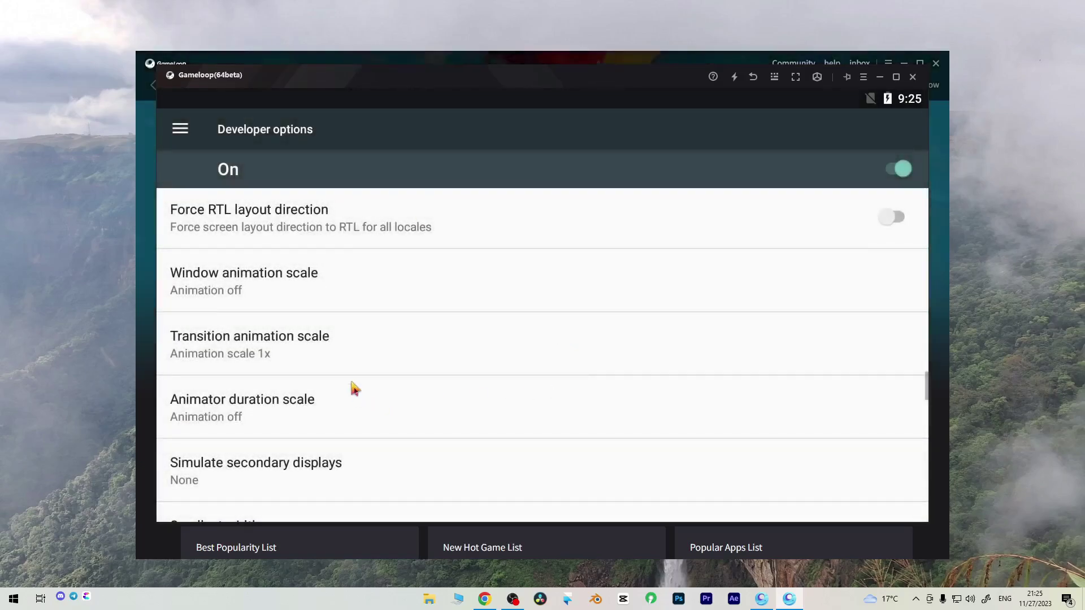
pyautogui.click(299, 346)
pyautogui.click(397, 201)
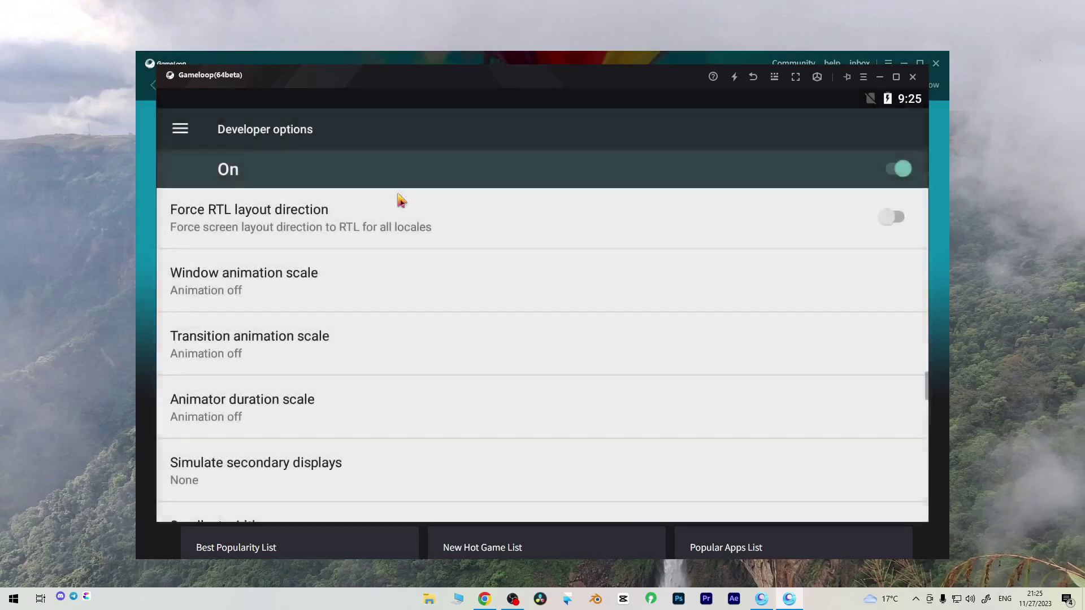
# Step: Turn on Force GPU rendering and Force 4x MSAA in Developer options, and return to the emulator's home screen
pyautogui.moveTo(489, 347); pyautogui.dragTo(496, 198)
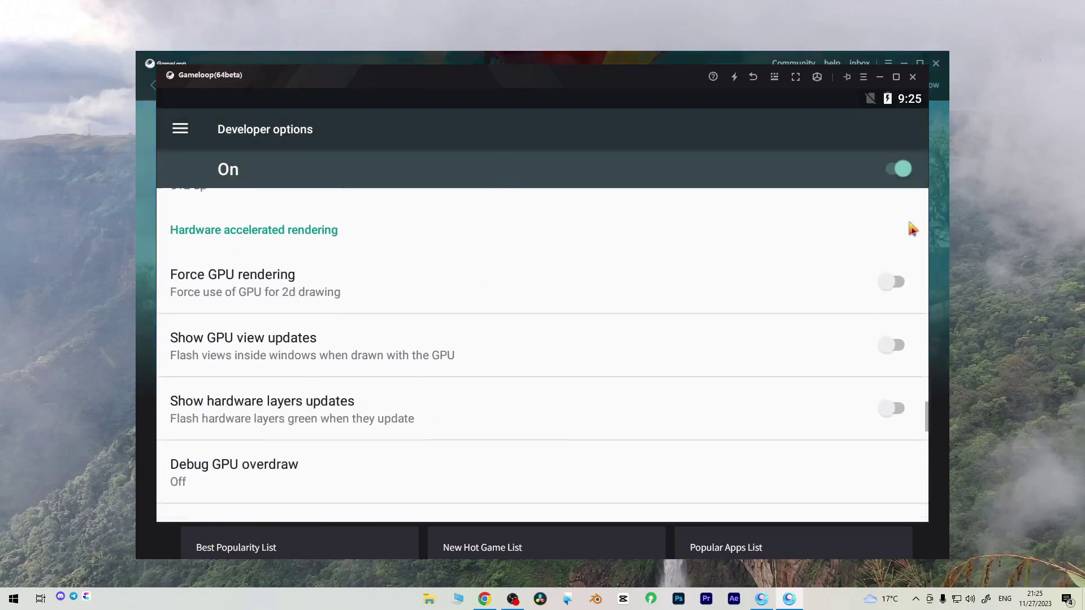
pyautogui.click(903, 282)
pyautogui.scroll(-5, 339, 358)
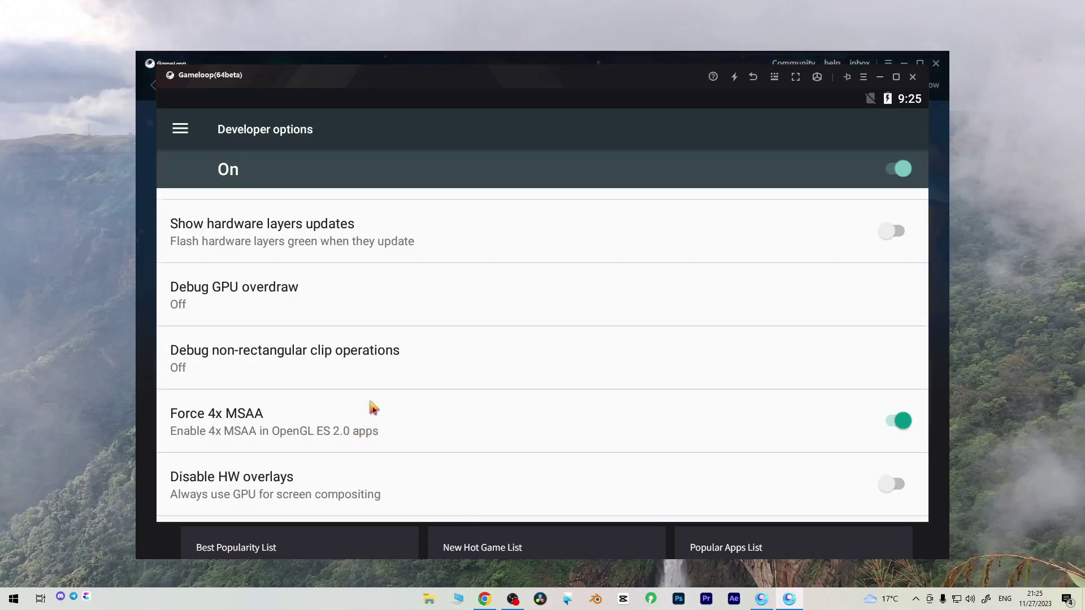
pyautogui.moveTo(421, 371); pyautogui.dragTo(414, 296)
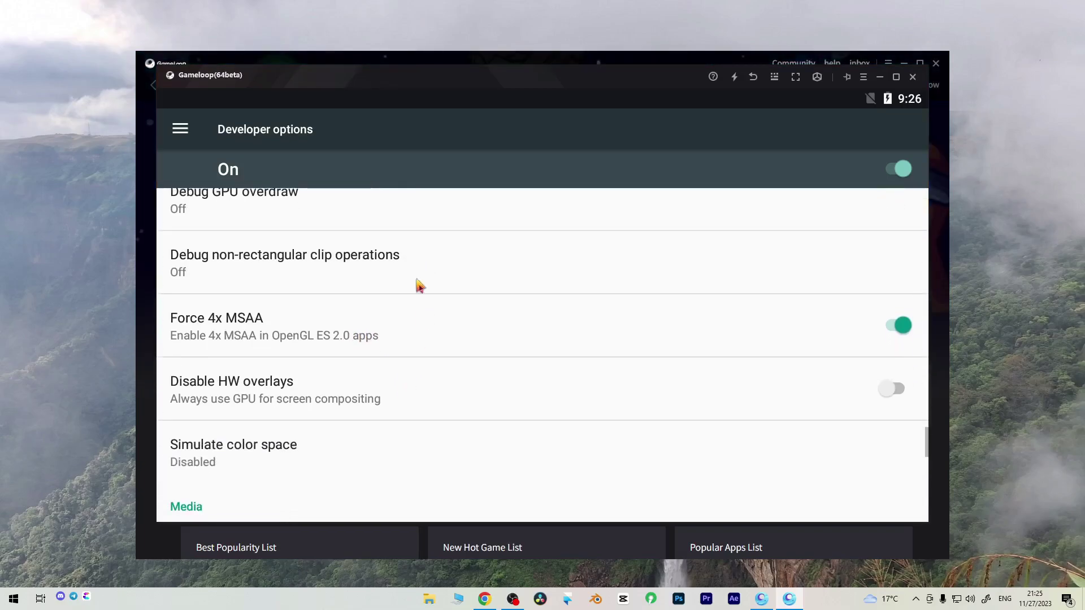
pyautogui.moveTo(416, 428); pyautogui.dragTo(401, 252)
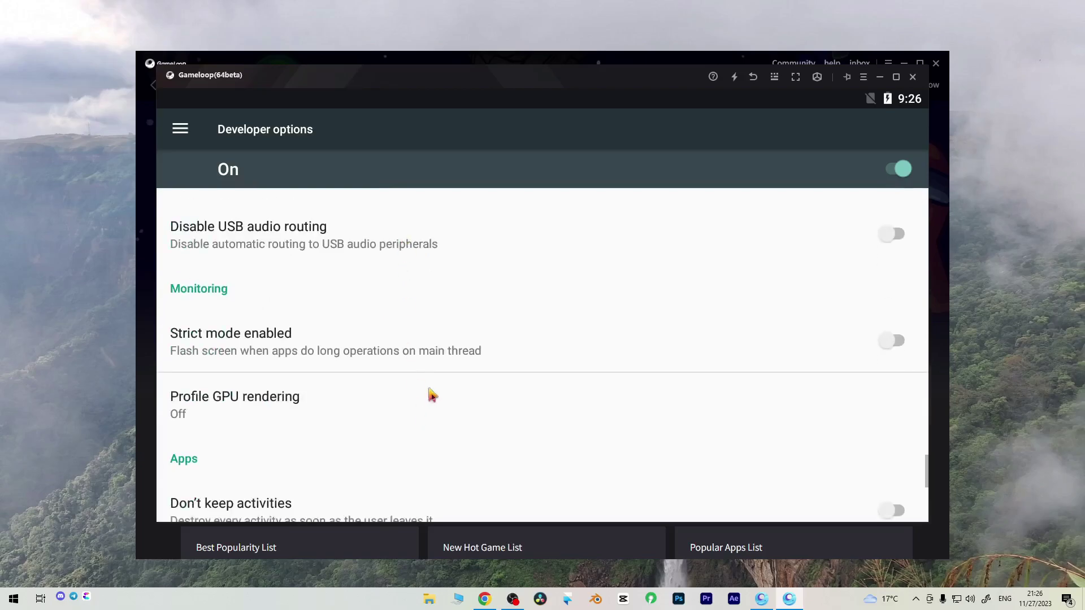
pyautogui.moveTo(436, 375); pyautogui.dragTo(463, 209)
pyautogui.click(752, 79)
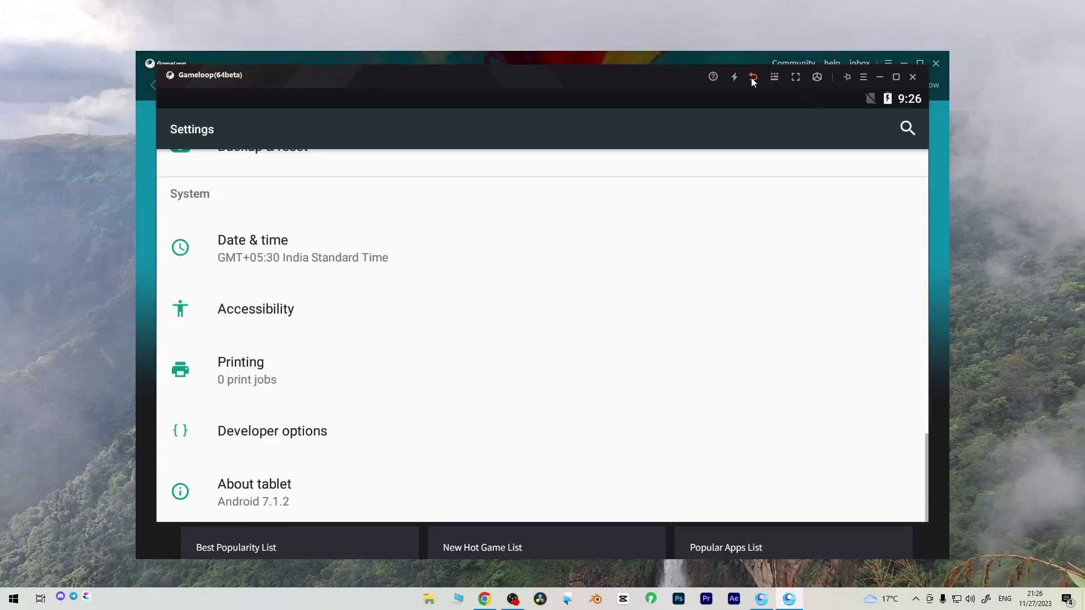
pyautogui.click(751, 79)
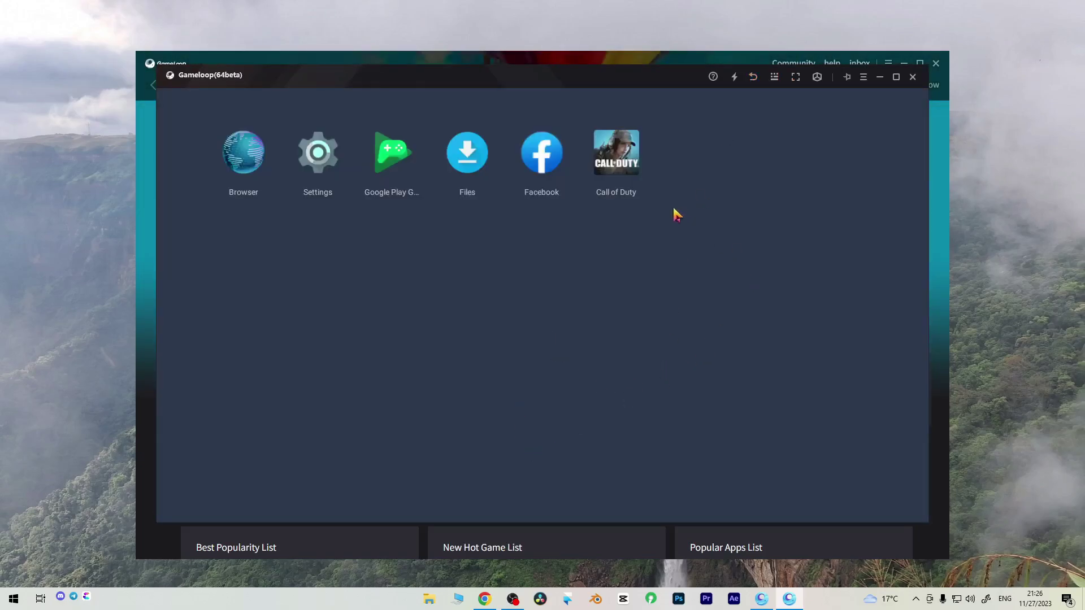
# Step: Launch Call of Duty with the frame-rate counter displayed and maximize the emulator window
pyautogui.click(614, 150)
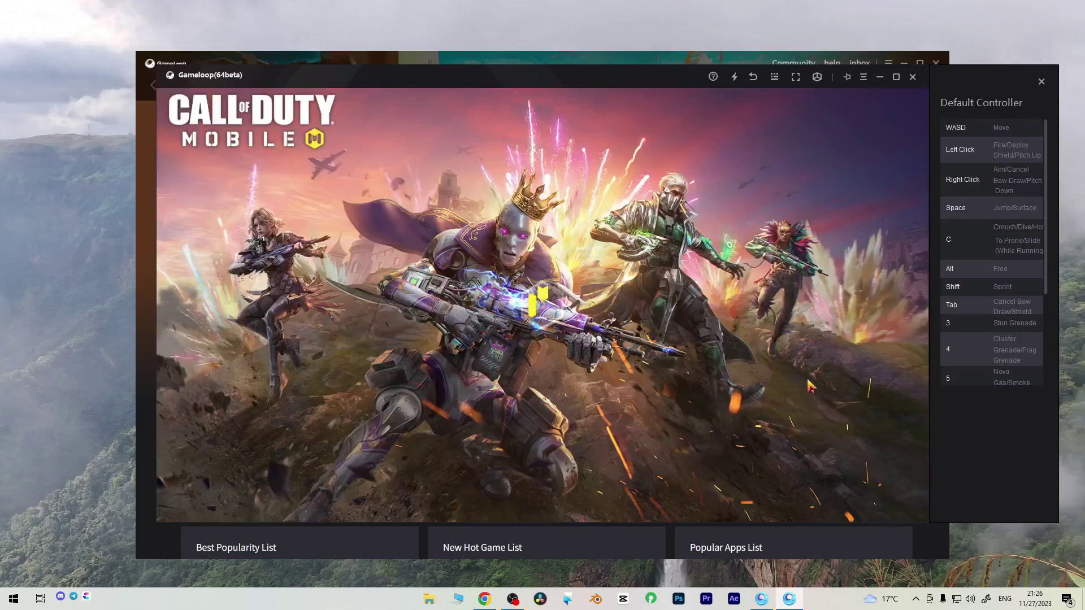
pyautogui.click(864, 80)
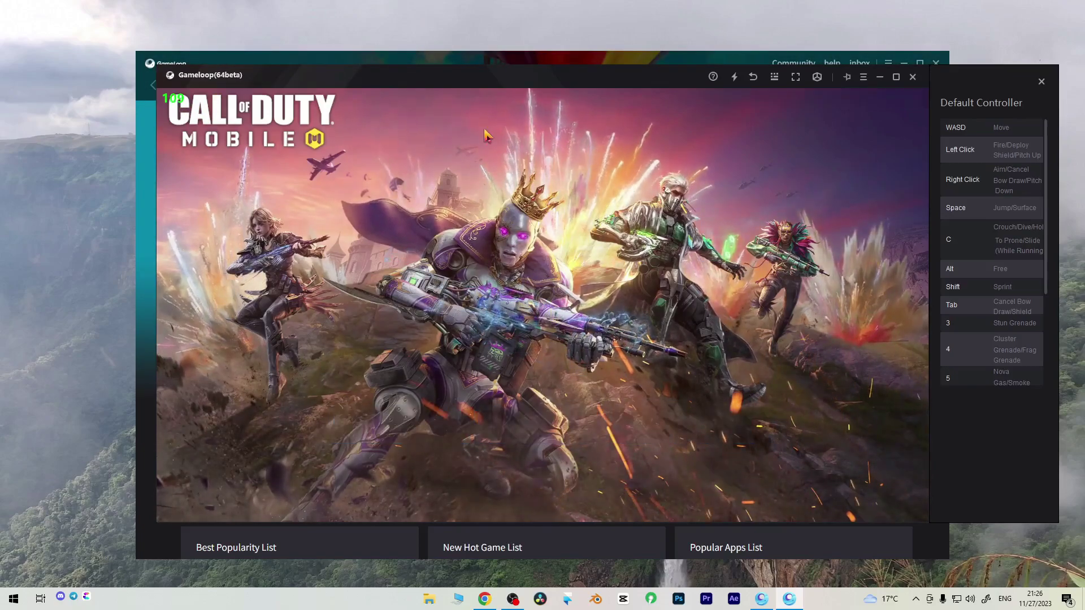
pyautogui.doubleClick(371, 77)
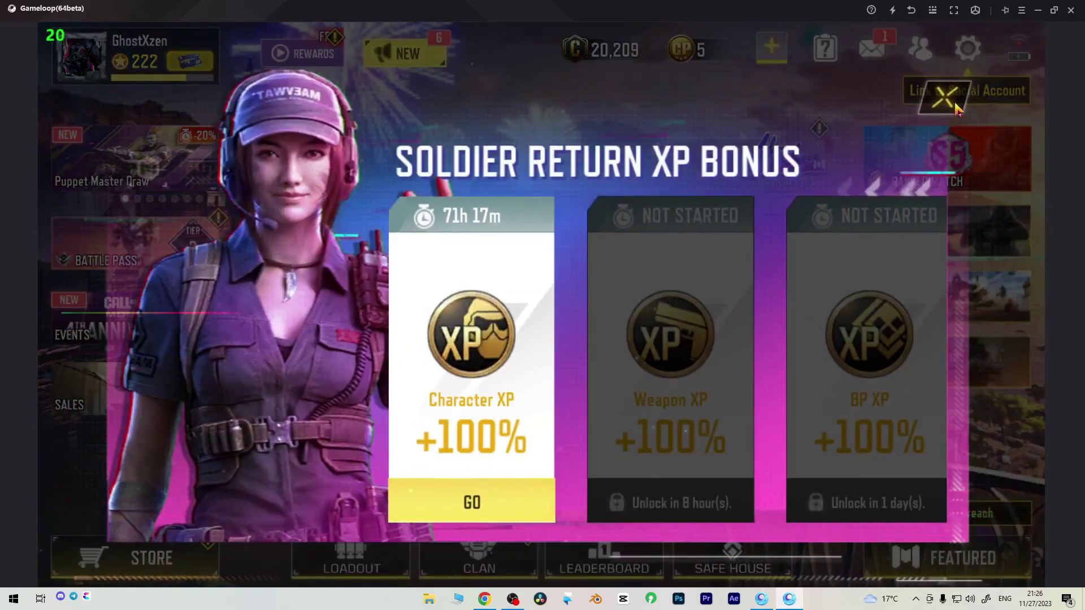
# Step: Dismiss the bonus pop-ups in the lobby and start a random Core multiplayer match
pyautogui.click(954, 101)
pyautogui.click(943, 86)
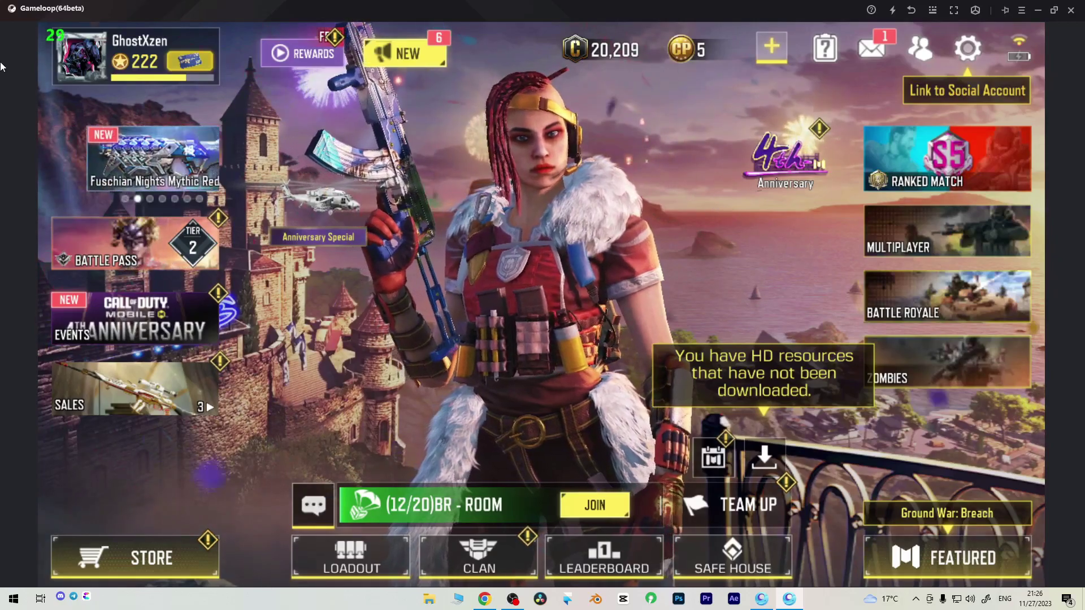
pyautogui.click(933, 239)
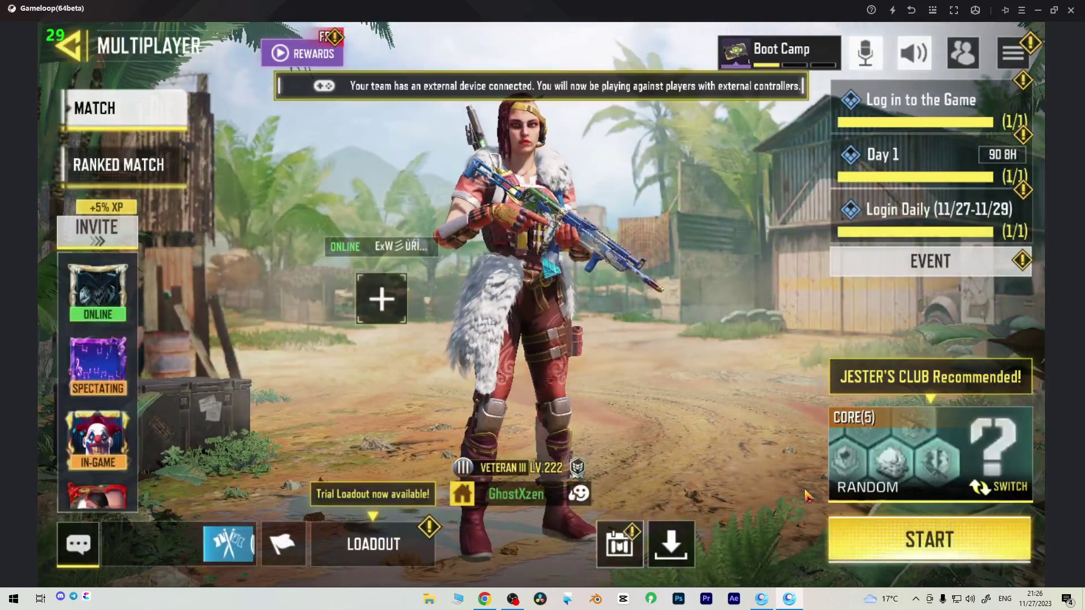
pyautogui.click(916, 535)
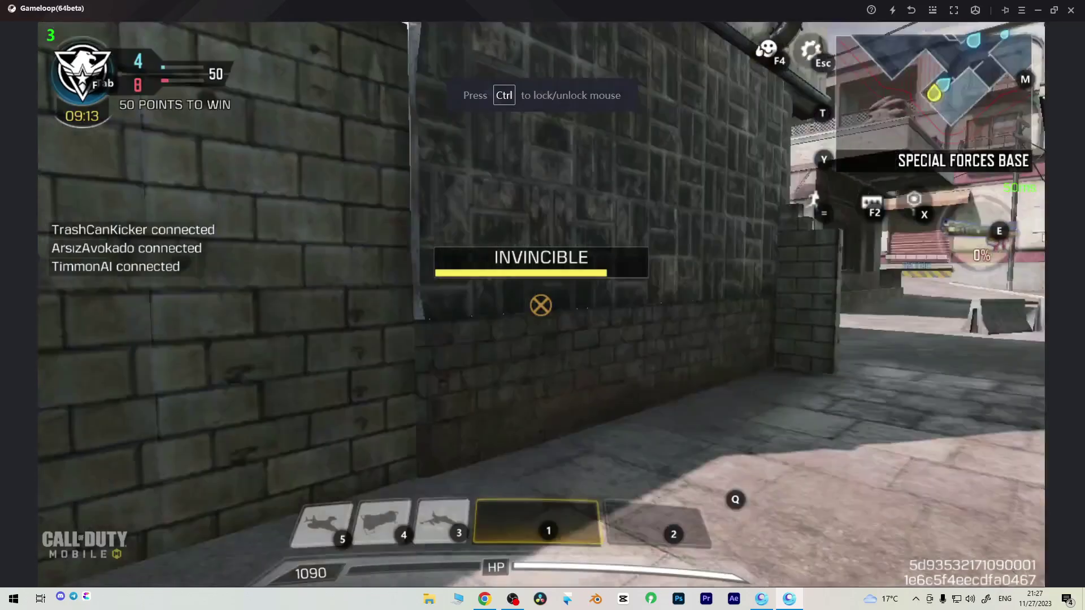
# Step: Run from the spawn alley into the Special Forces Base street, jumping along the way
pyautogui.press('w')
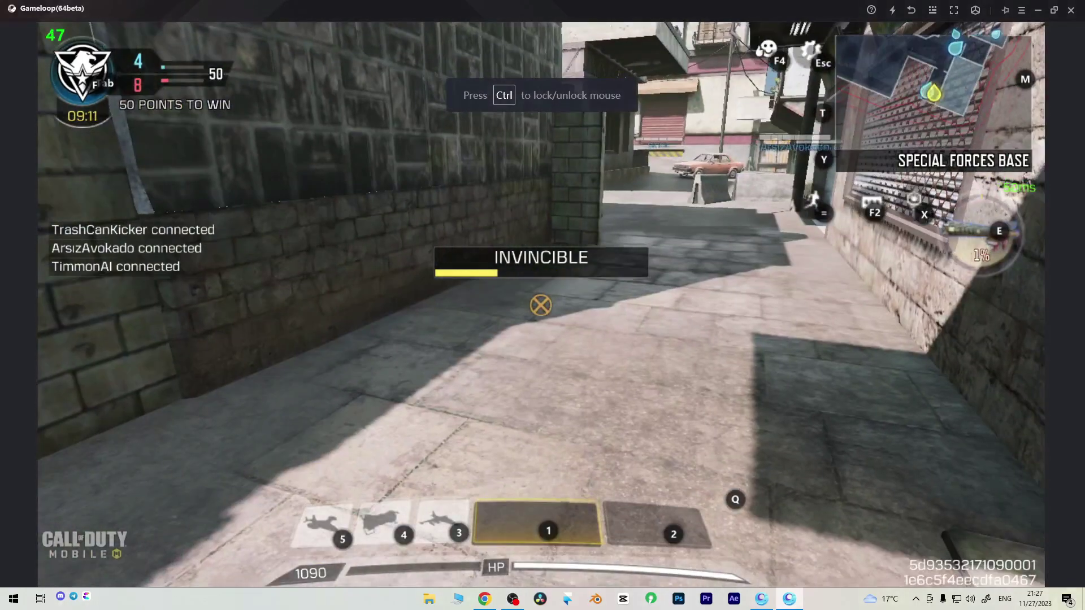
pyautogui.press('w')
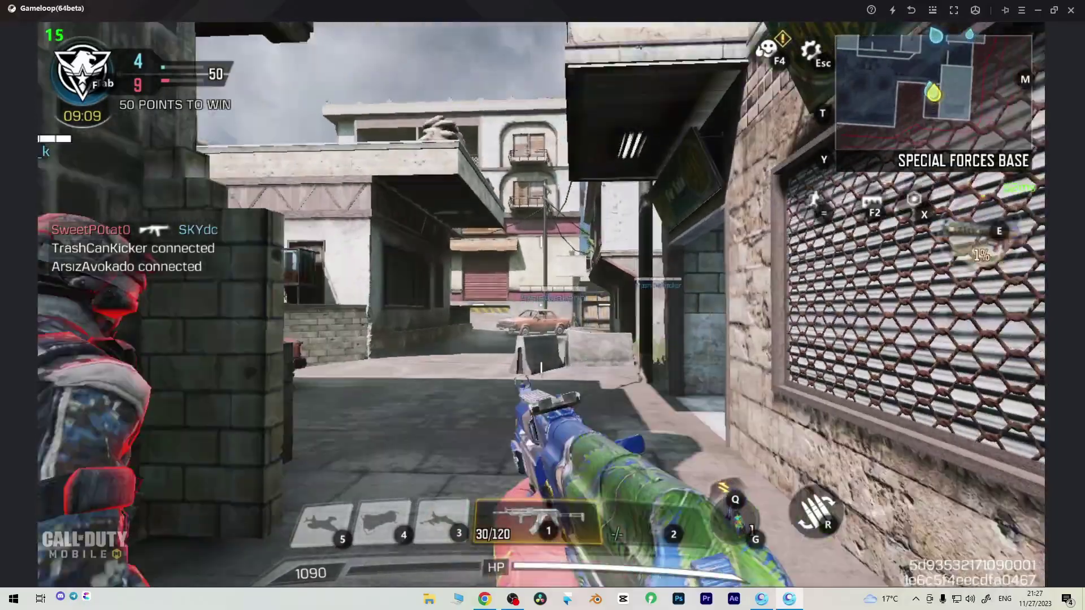
pyautogui.press('w')
pyautogui.press('space')
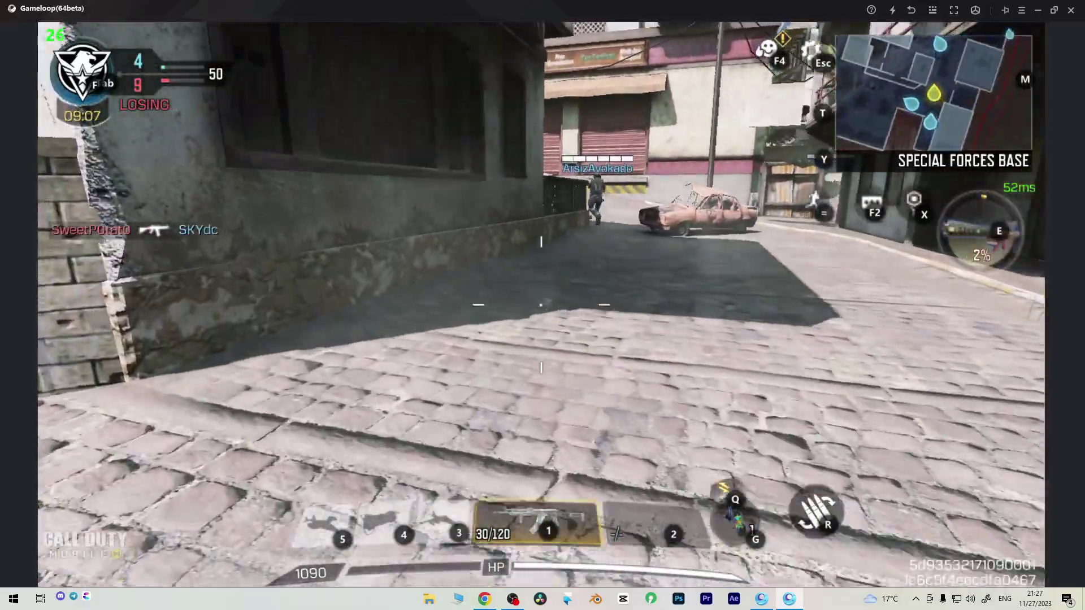
# Step: Advance past the wrecked car toward the High Building Yard while switching weapons
pyautogui.press('2')
pyautogui.press('w')
pyautogui.press('2')
pyautogui.press('2')
pyautogui.press('w')
pyautogui.press('2')
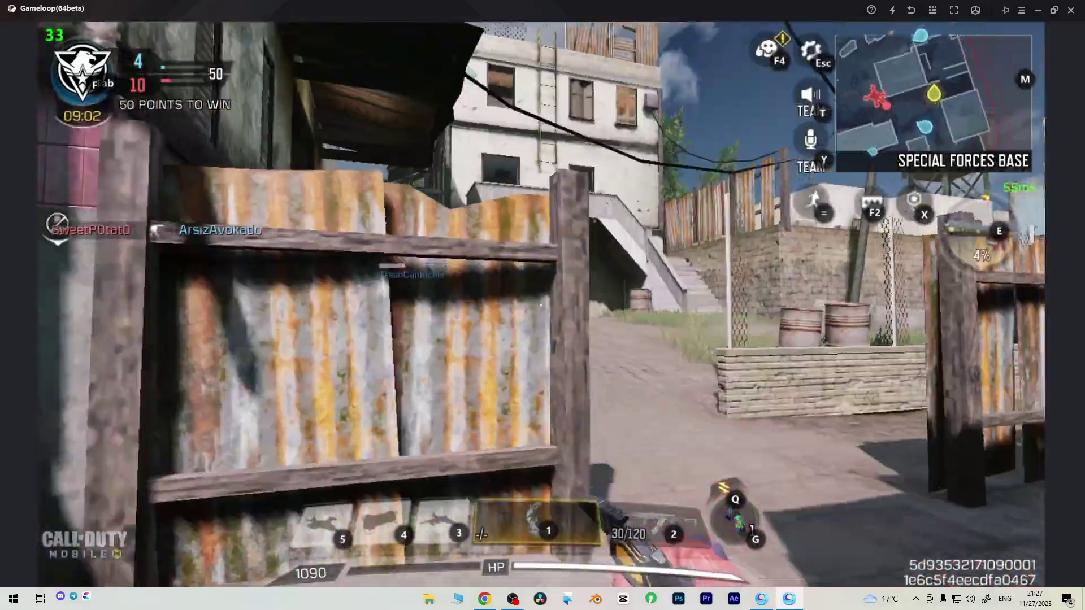
# Step: Cross the High Building Yard, go through the High-Rise and fire aimed shots at the far exit
pyautogui.press('w')
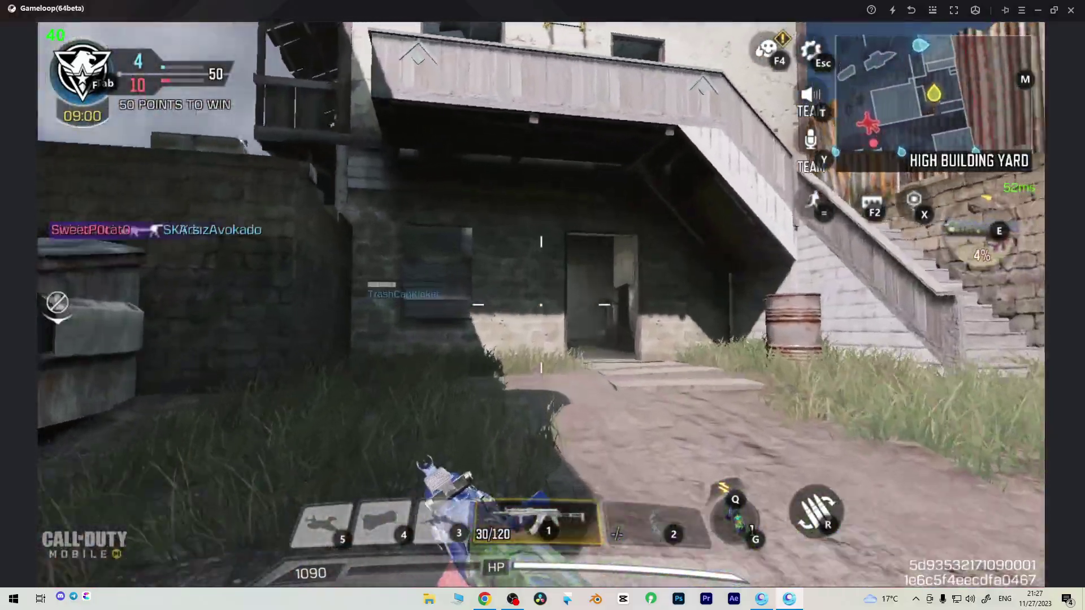
pyautogui.press('w')
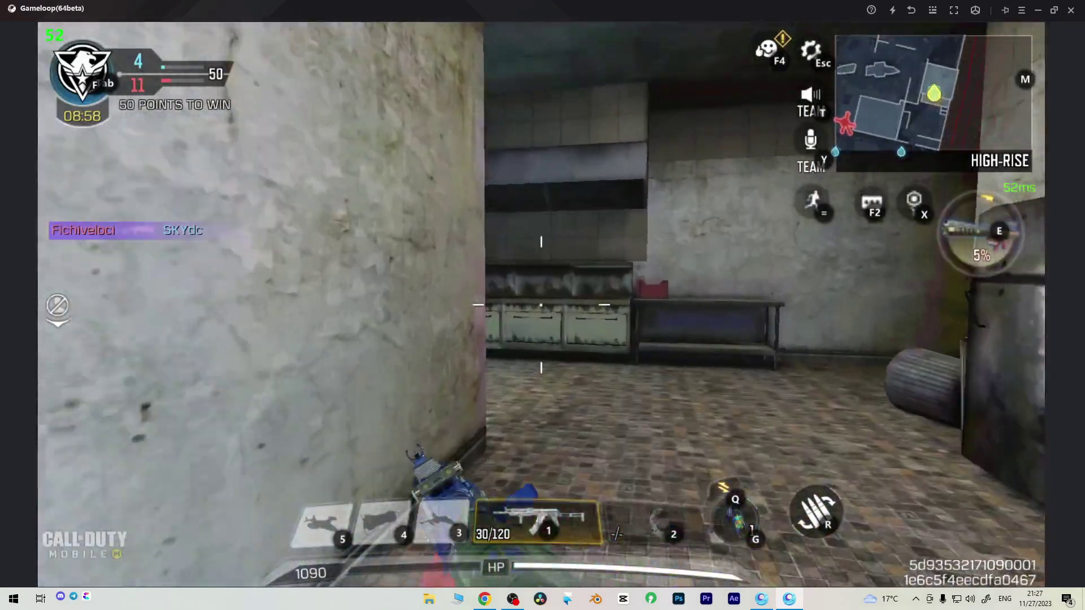
pyautogui.press('w')
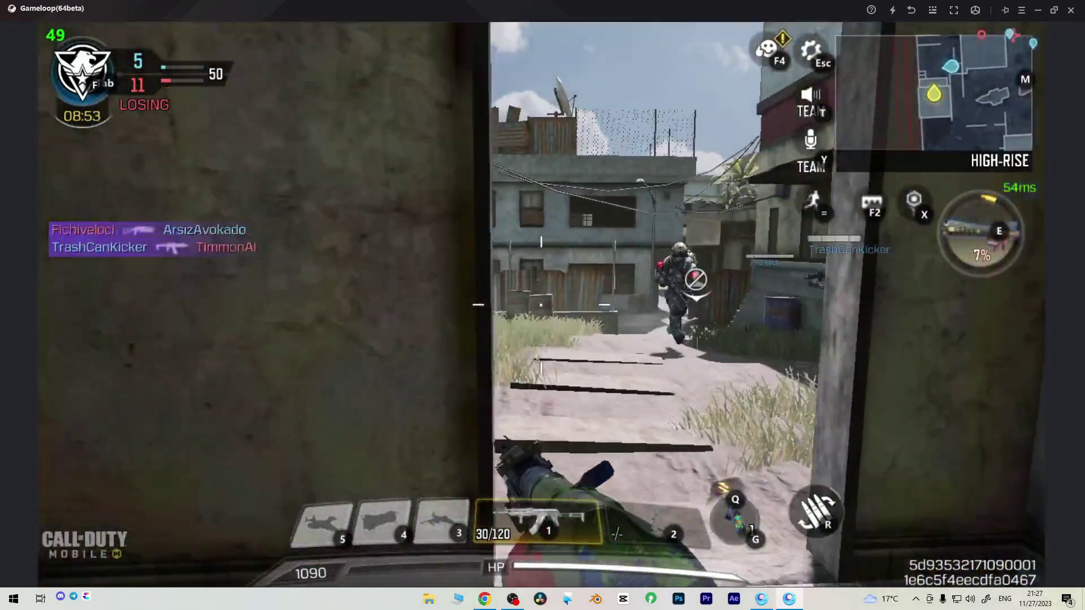
pyautogui.press('w')
pyautogui.rightClick(541, 304)
pyautogui.click(540, 305)
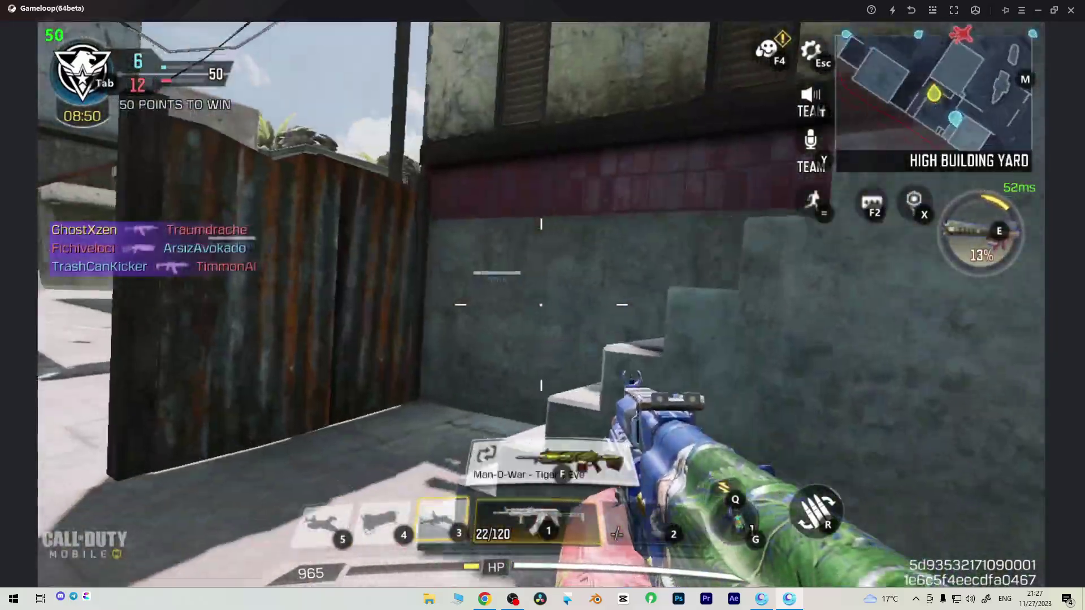
# Step: Move from the High Building Yard past the wrecked car into the Special Forces Base and engage enemies near the palm trees
pyautogui.press('d')
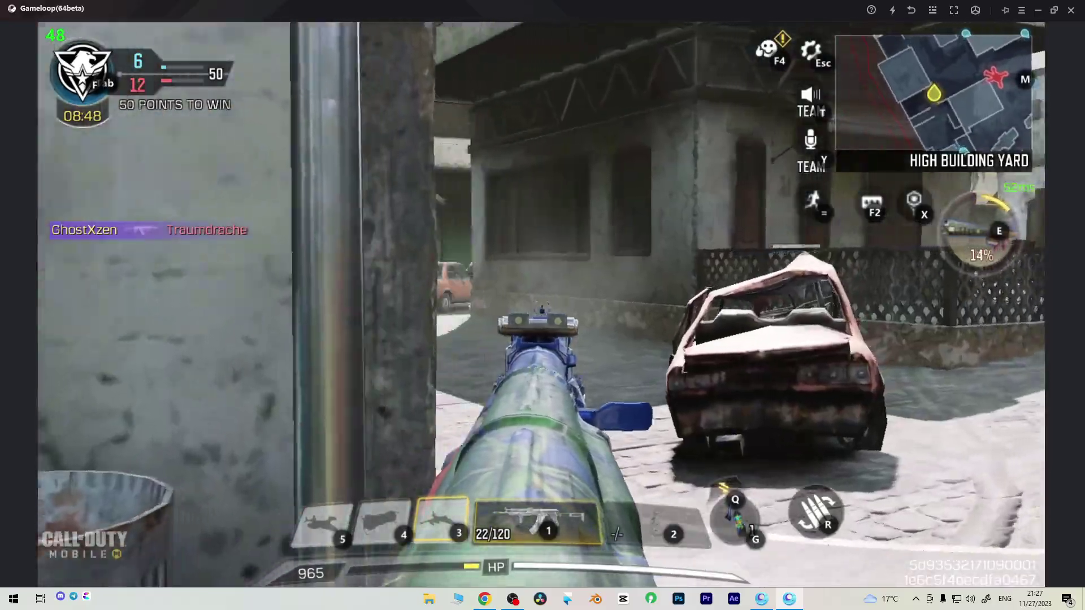
pyautogui.press('w')
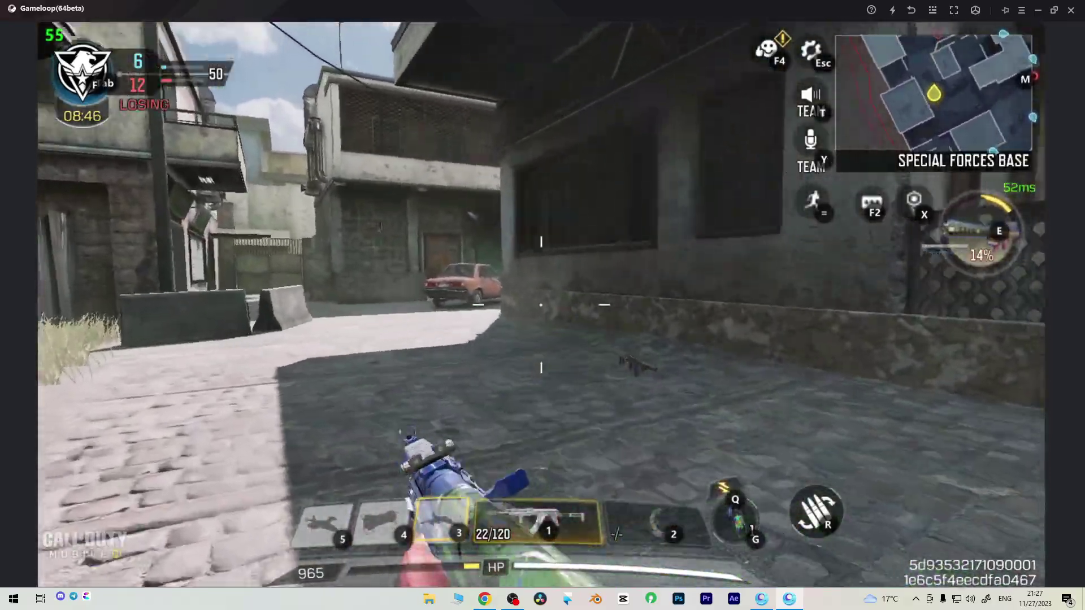
pyautogui.press('w')
pyautogui.press('a')
pyautogui.press('w')
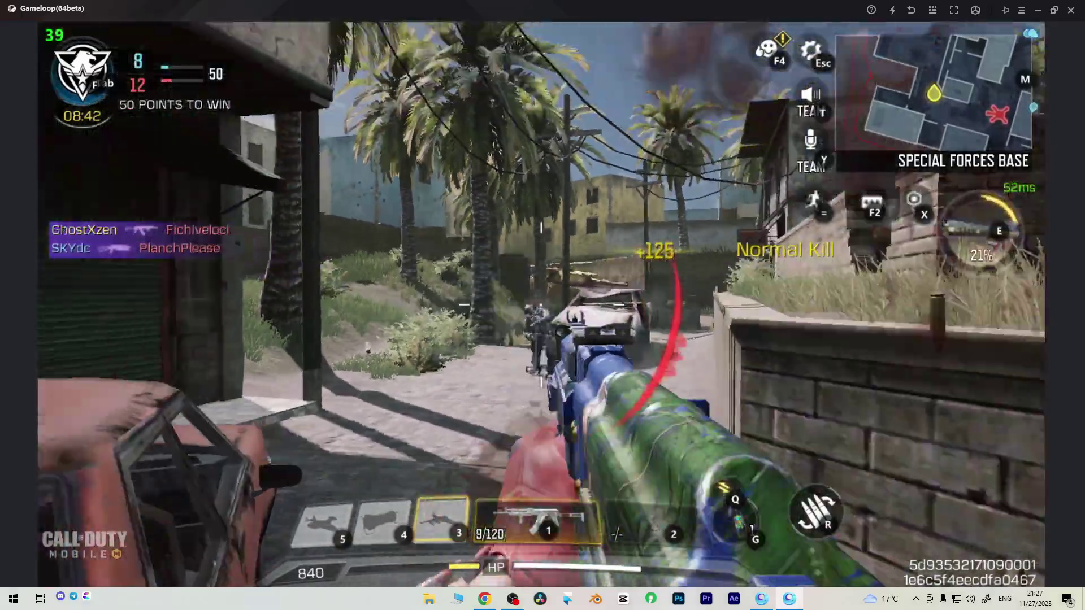
# Step: Reload the rifle behind the Grassland brick wall and head back to the Special Forces Base street
pyautogui.press('w')
pyautogui.press('r')
pyautogui.press('w')
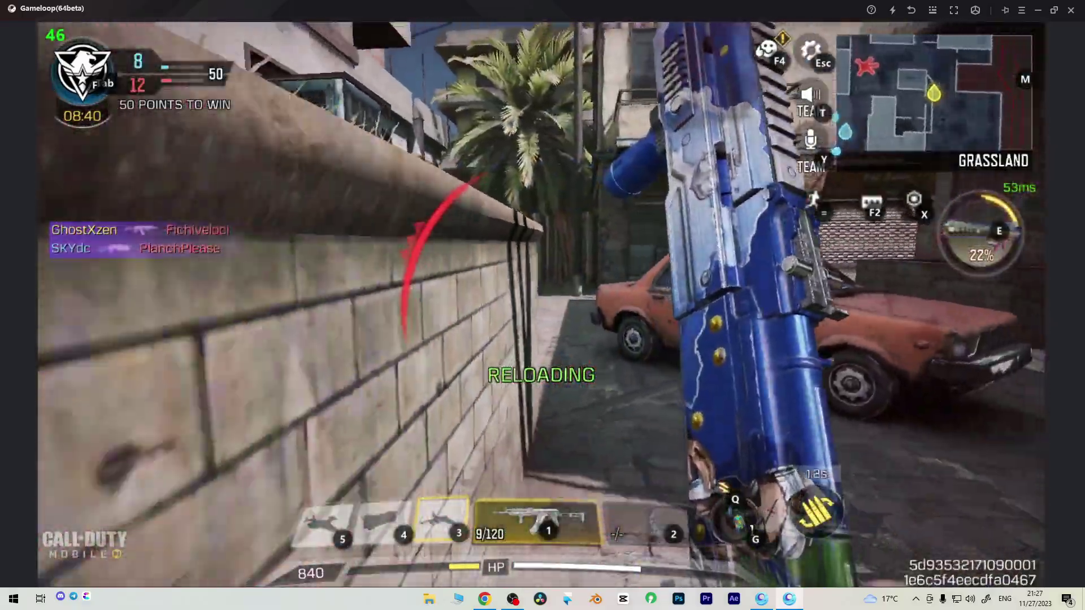
pyautogui.press('w')
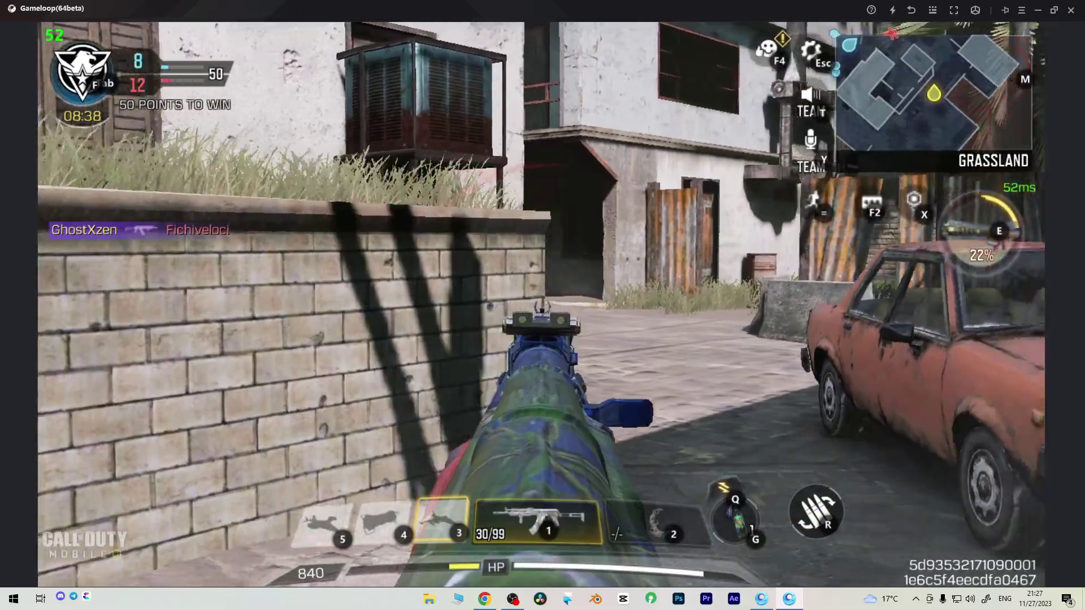
pyautogui.press('w')
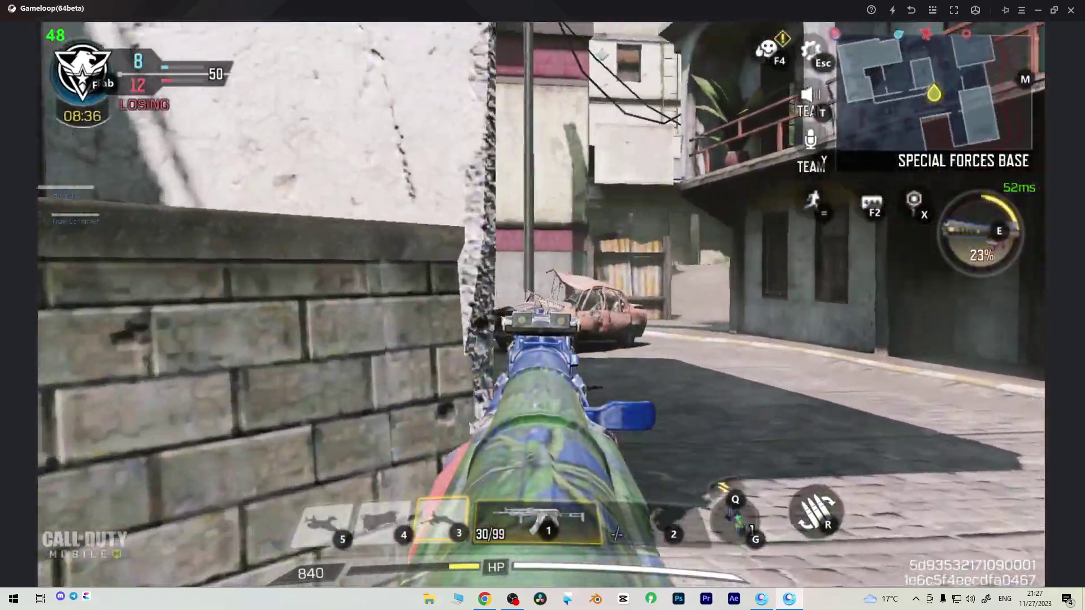
# Step: Fire at enemies around the wrecked car in the street and throw a grenade
pyautogui.click(541, 304)
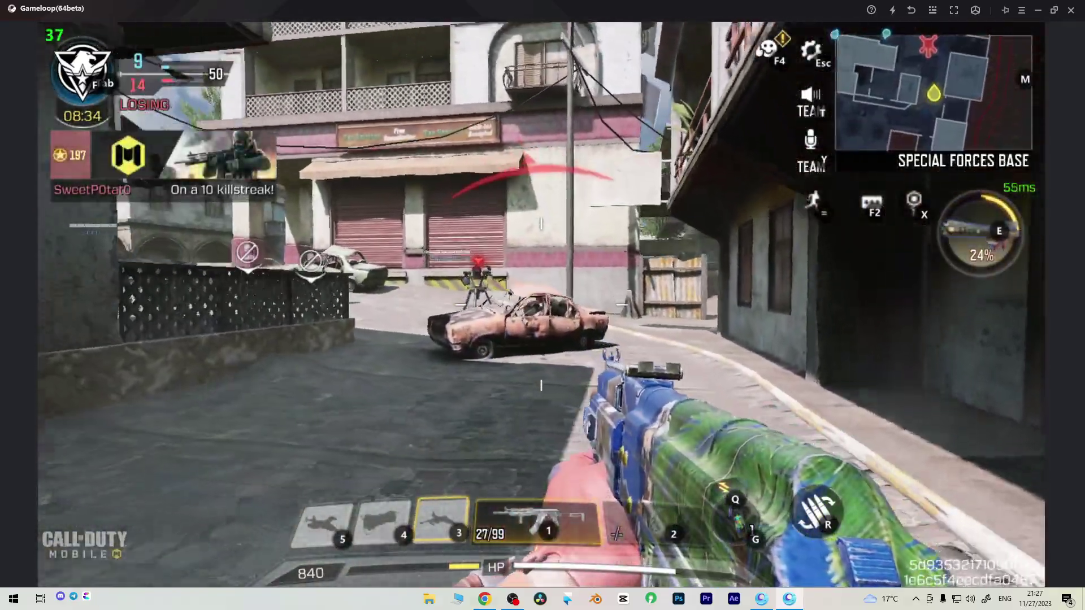
pyautogui.press('w')
pyautogui.click(542, 304)
pyautogui.press('g')
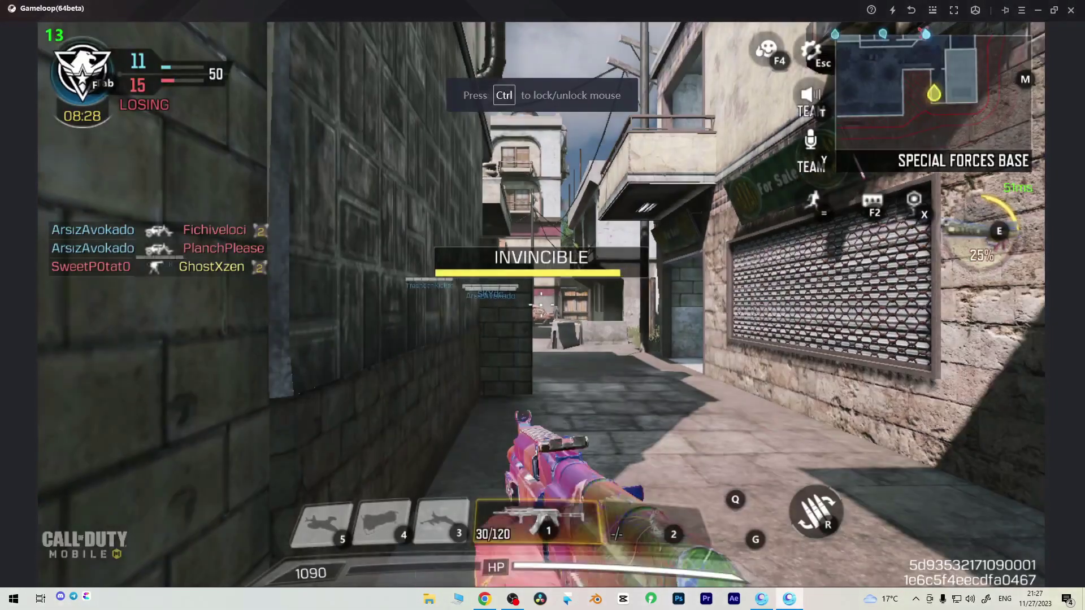
# Step: Run from the respawn alley through the Grassland to the Auxiliary Road and fire aimed shots there
pyautogui.press('w')
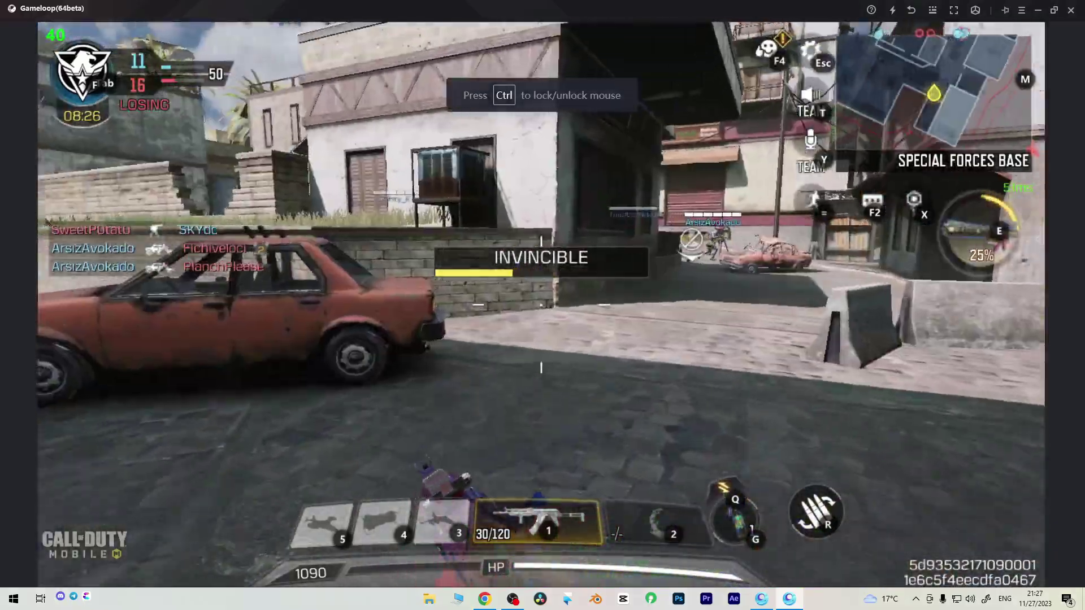
pyautogui.press('w')
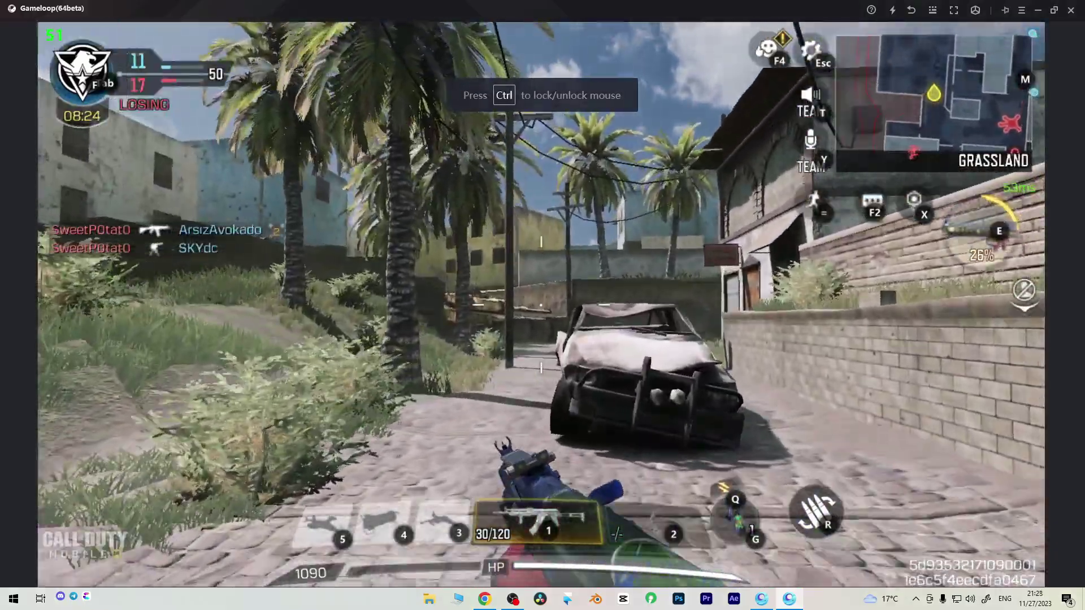
pyautogui.press('w')
pyautogui.press('space')
pyautogui.press('w')
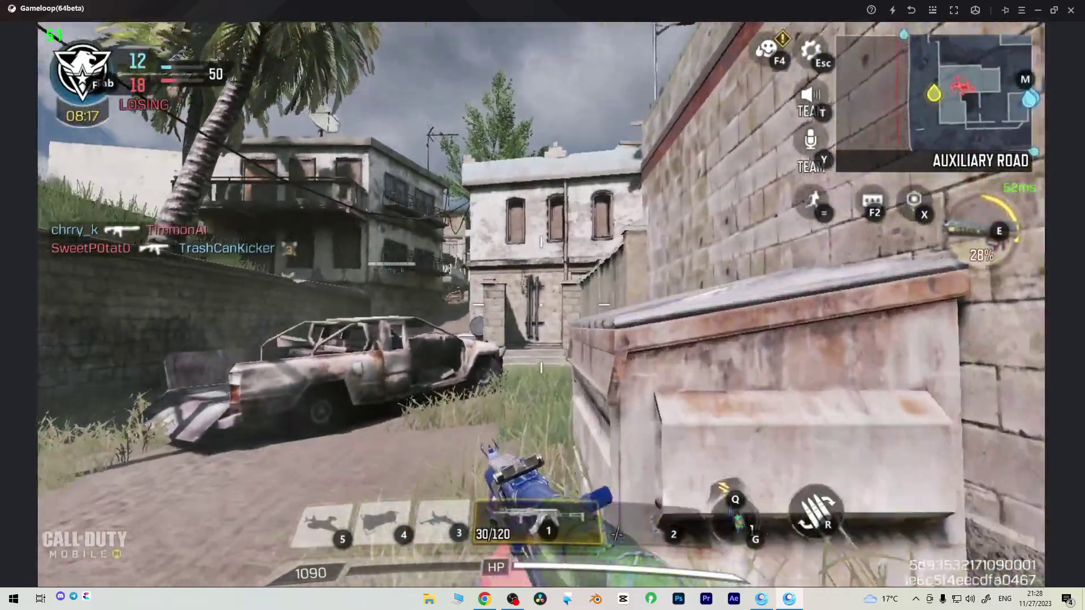
pyautogui.press('w')
pyautogui.rightClick(541, 305)
pyautogui.click(541, 305)
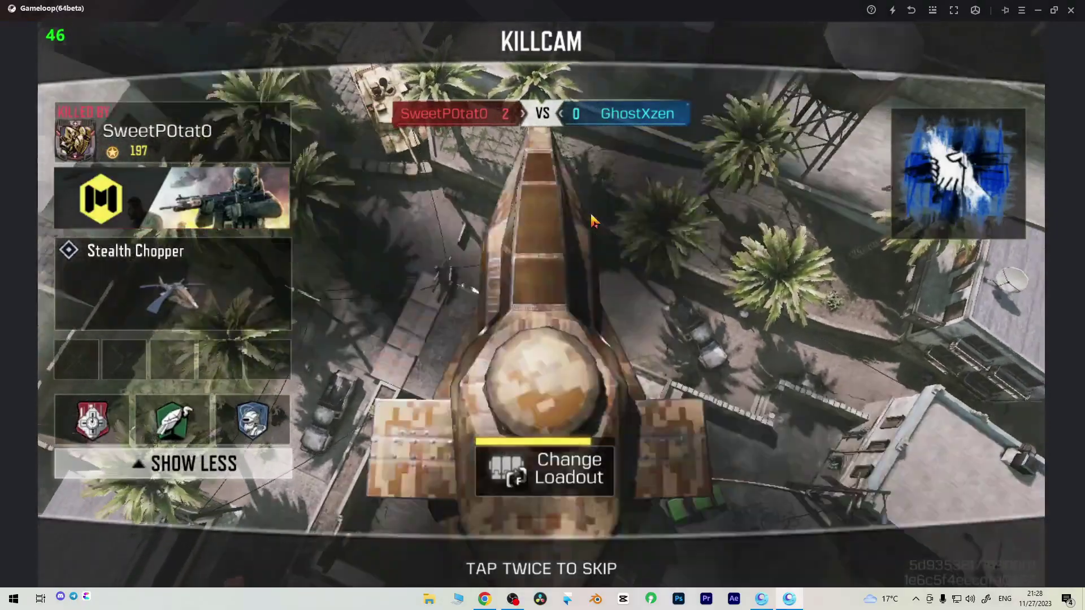
# Step: Skip the killcam and run from the House through the Special Forces Base to the brick wall by the Grassland
pyautogui.doubleClick(592, 219)
pyautogui.press('w')
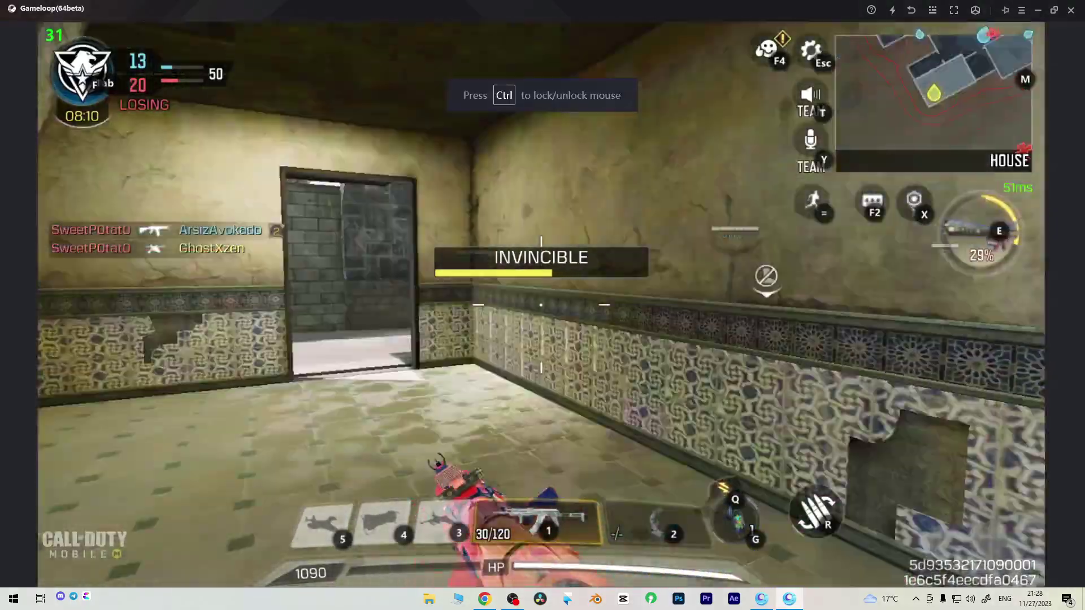
pyautogui.press('w')
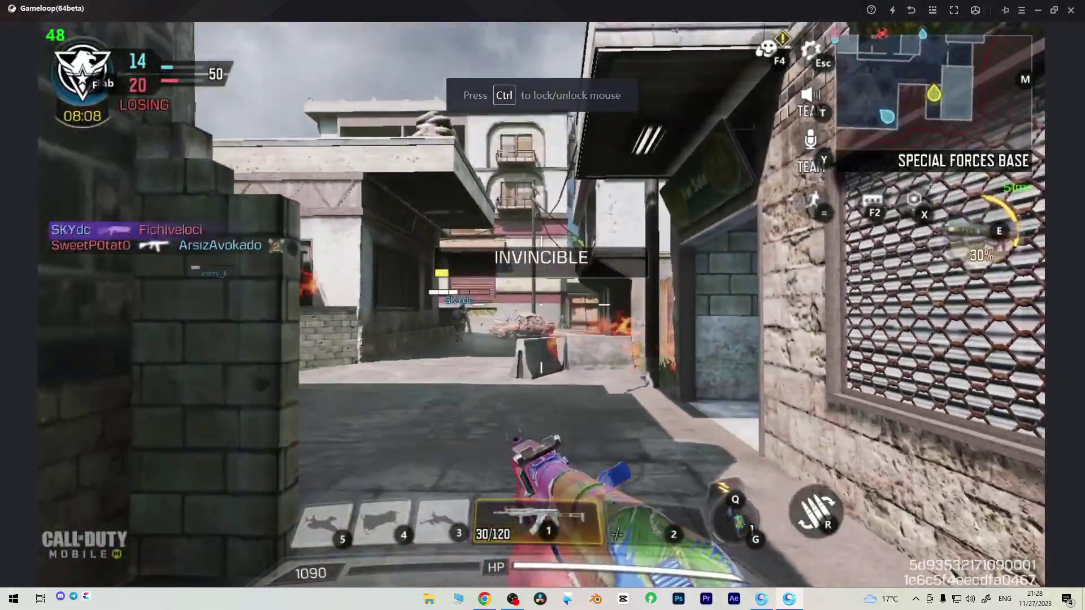
pyautogui.press('w')
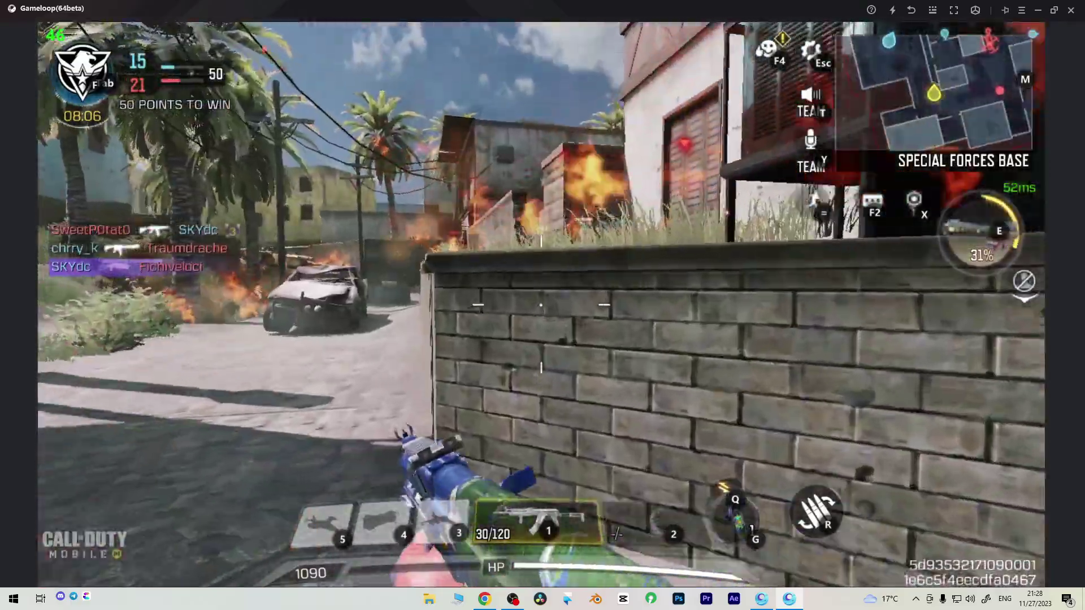
pyautogui.press('w')
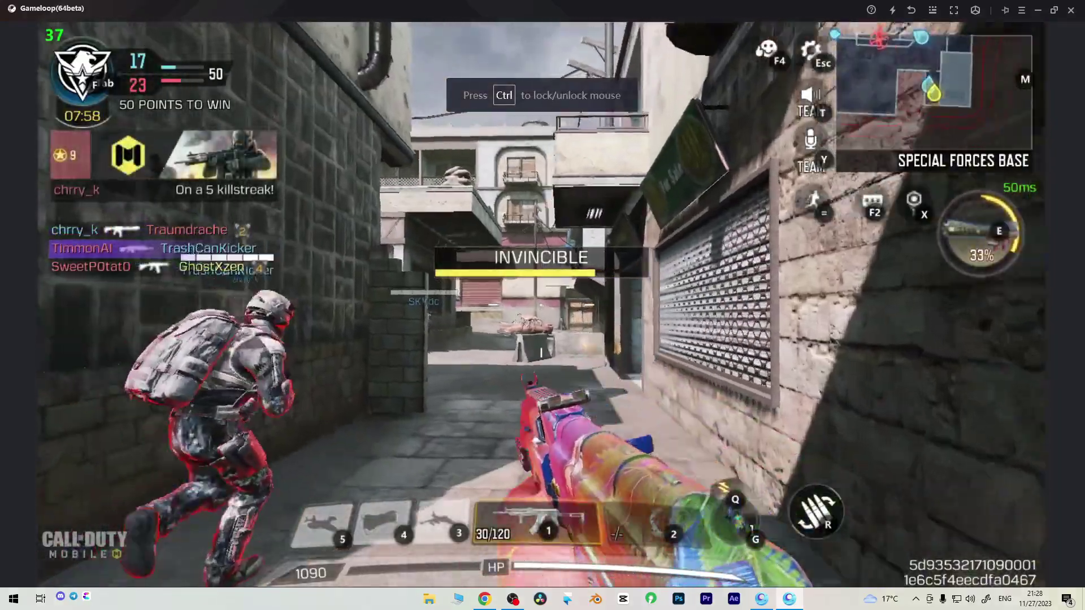
# Step: Run from the respawn alley up the street and shoot with aimed fire at enemies beside the wrecked car
pyautogui.press('w')
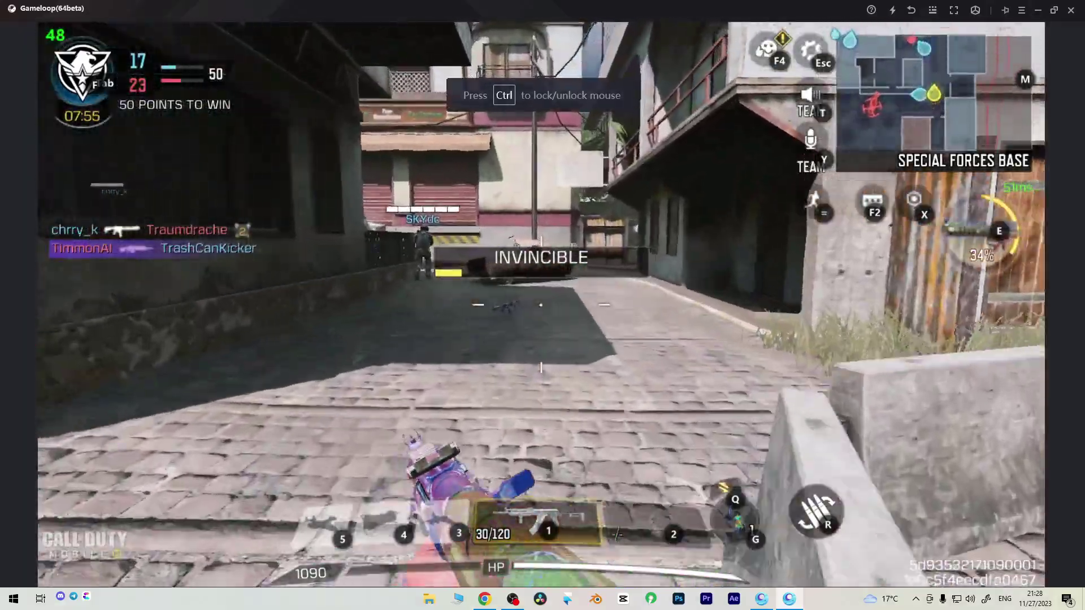
pyautogui.press('w')
pyautogui.rightClick(540, 305)
pyautogui.click(541, 305)
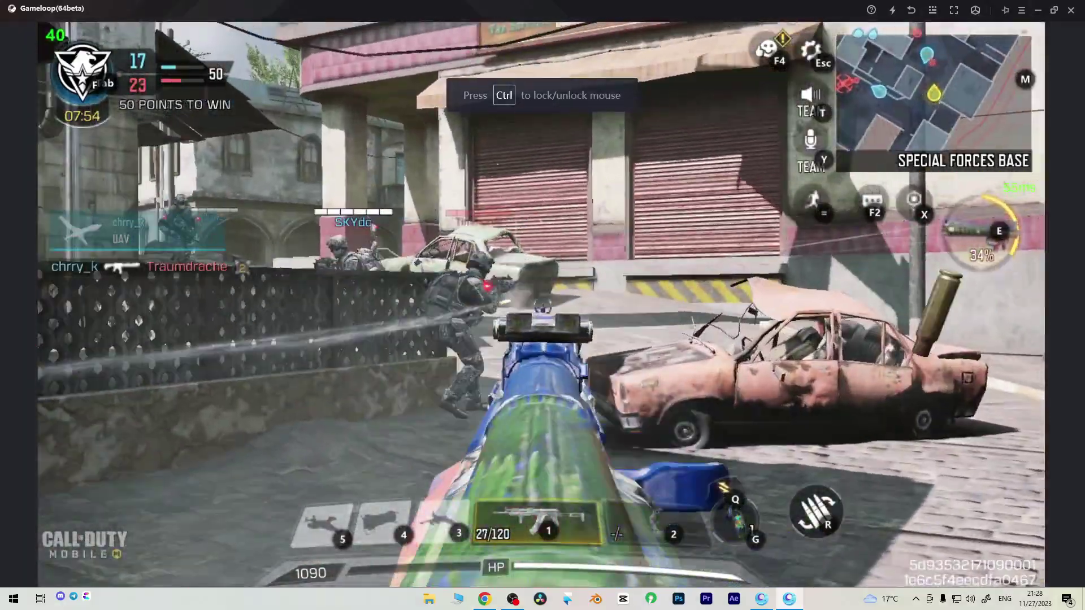
pyautogui.click(540, 305)
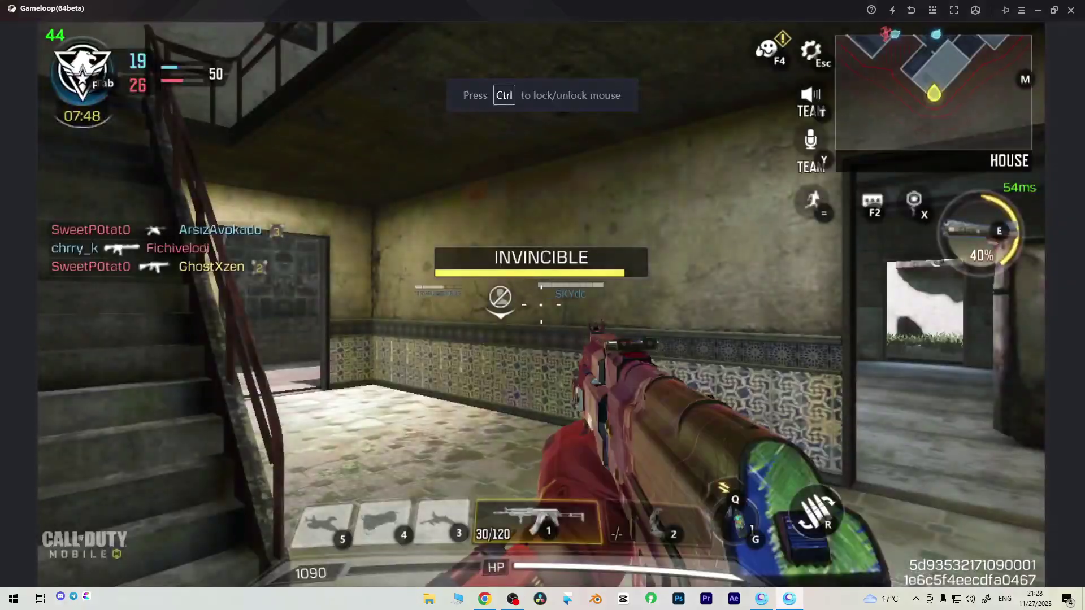
# Step: Return from the House to the lattice fence in the street and fire aimed shots over it
pyautogui.press('w')
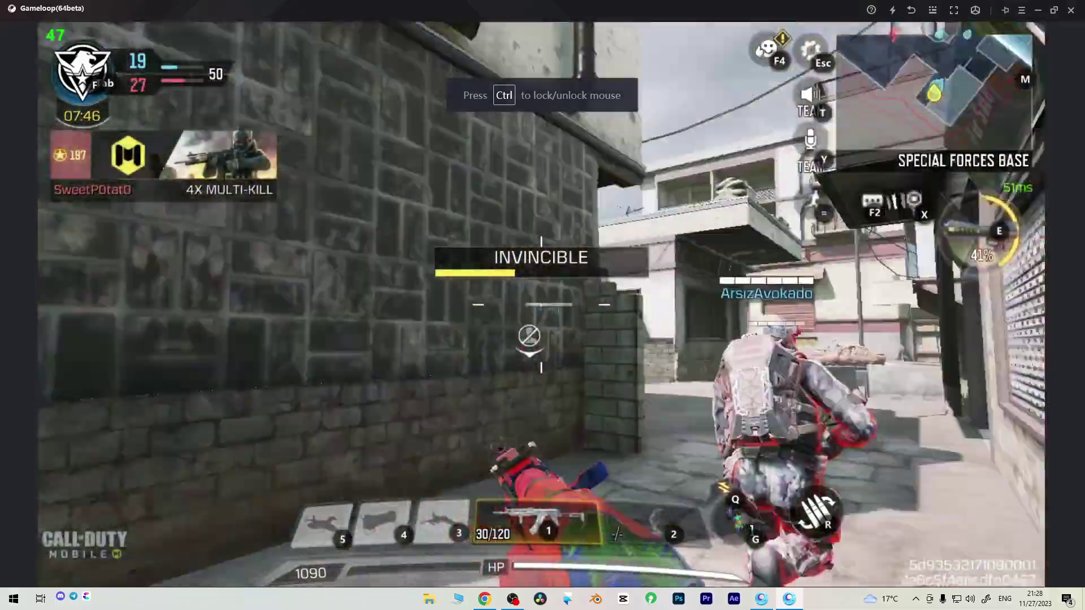
pyautogui.press('w')
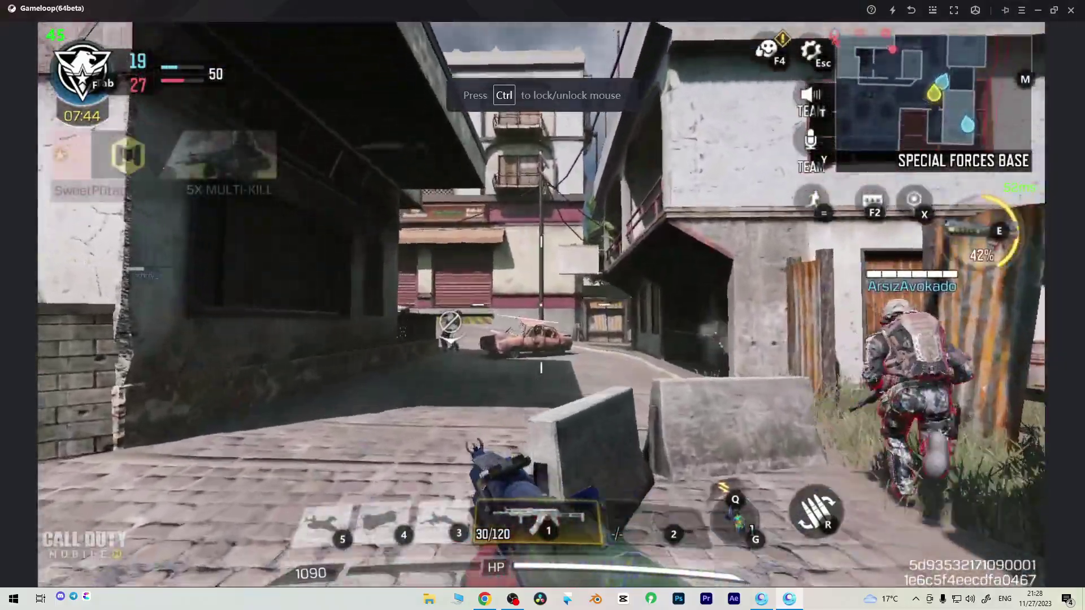
pyautogui.press('w')
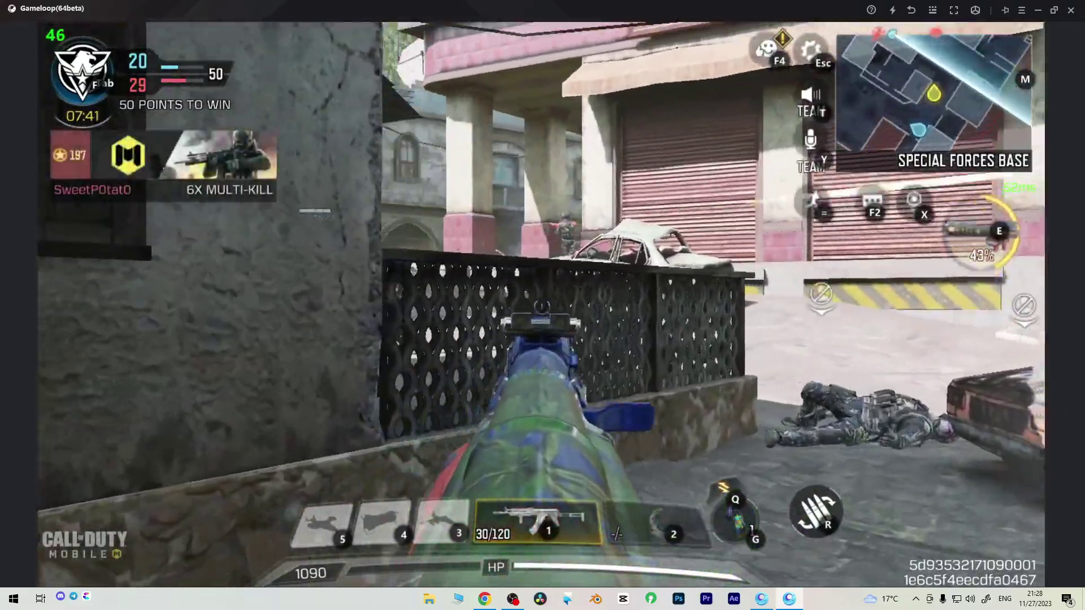
pyautogui.click(540, 304)
pyautogui.rightClick(541, 305)
pyautogui.press('w')
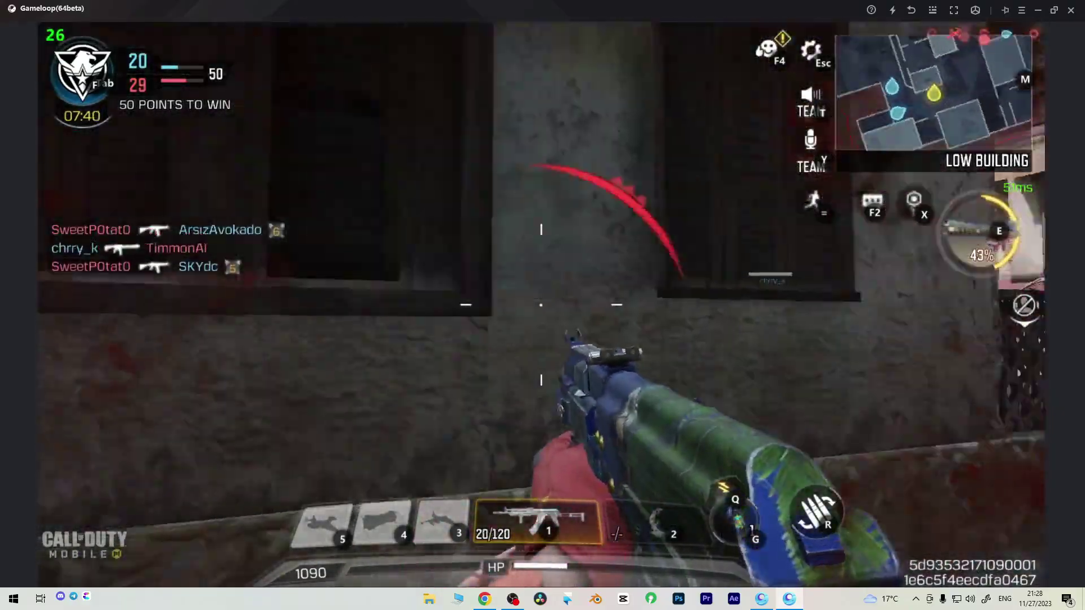
# Step: Retreat through the Special Forces Base into the House and climb its stairs to the upper floor
pyautogui.press('w')
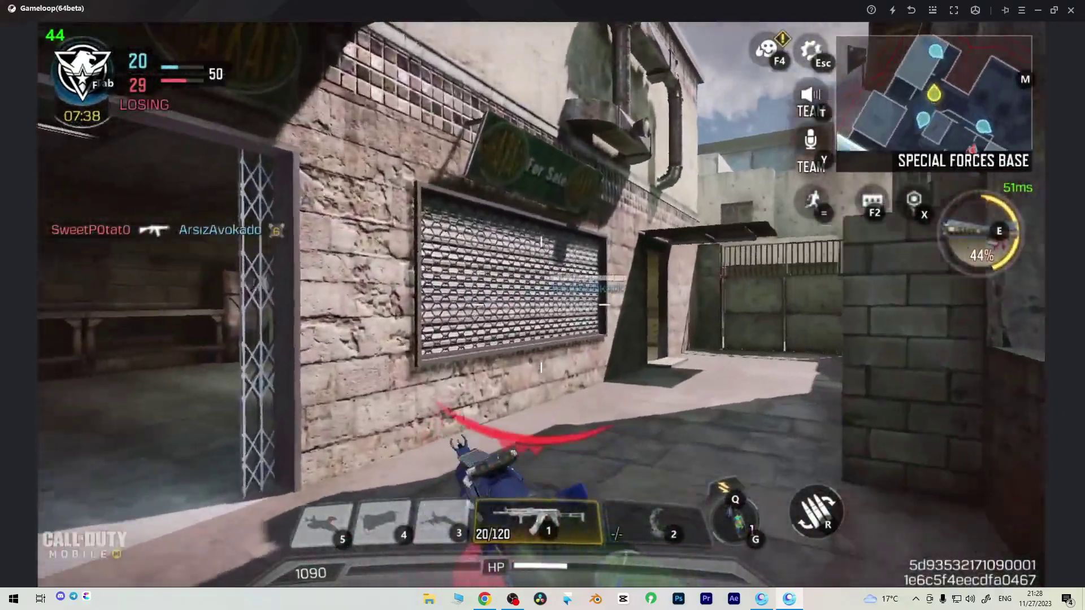
pyautogui.press('w')
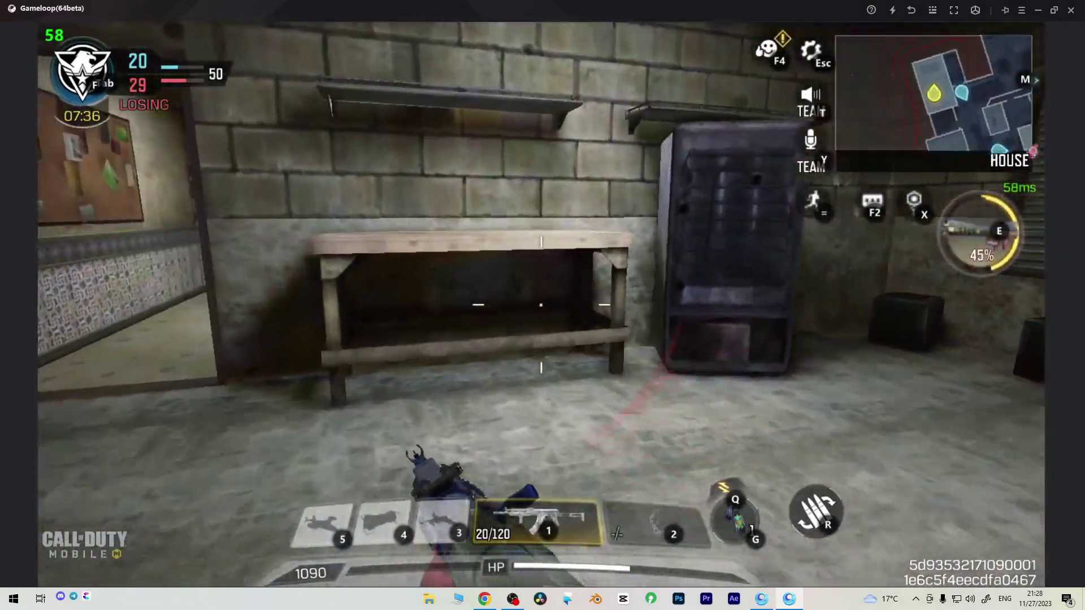
pyautogui.press('w')
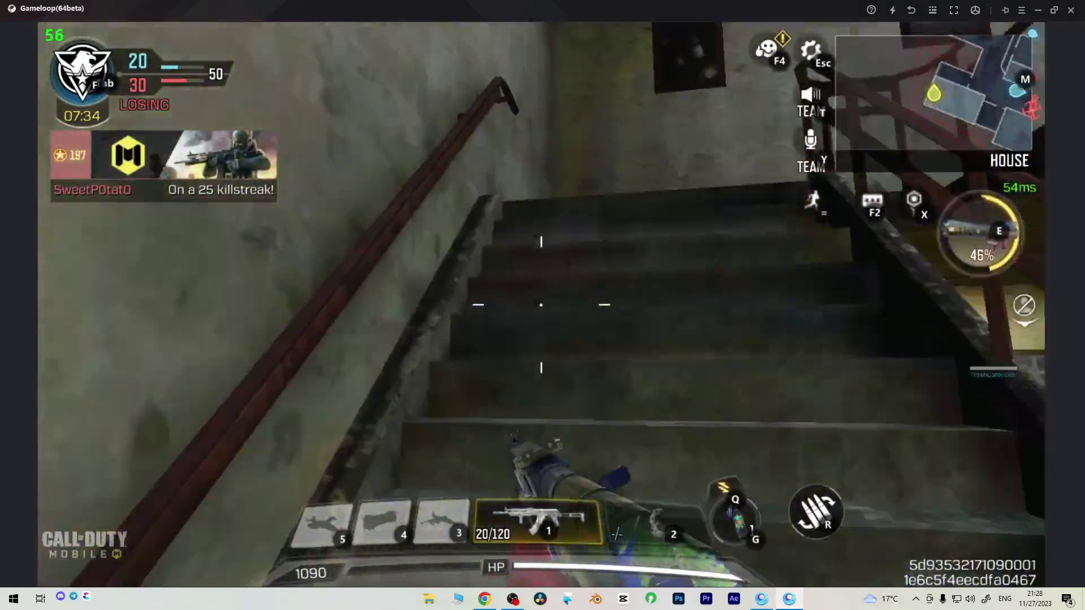
pyautogui.press('w')
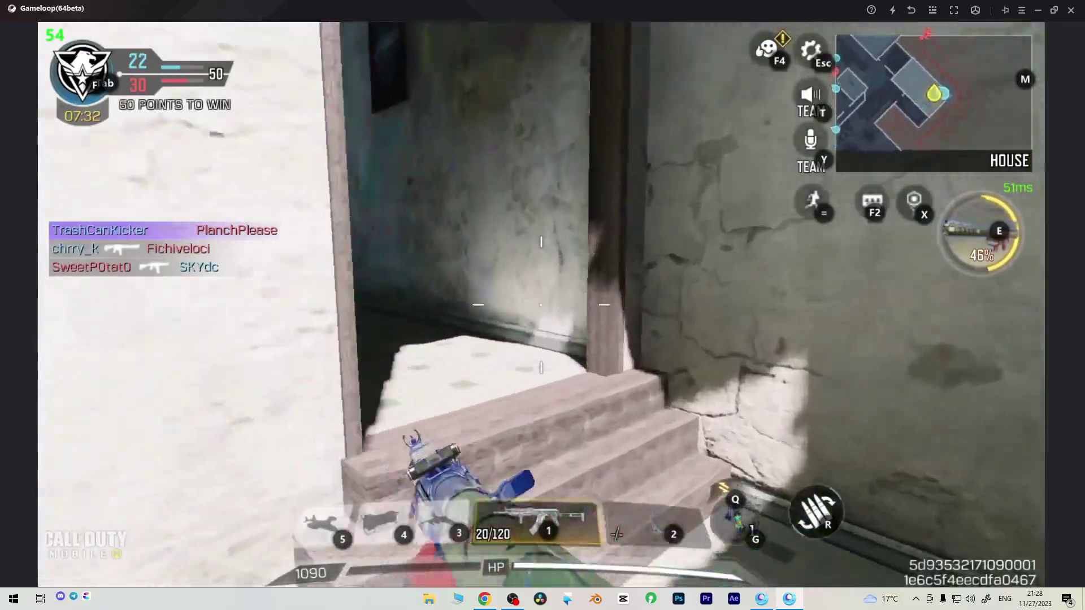
# Step: Climb the last House steps to the upper room and fire aimed shots over the balcony wall toward the street
pyautogui.press('w')
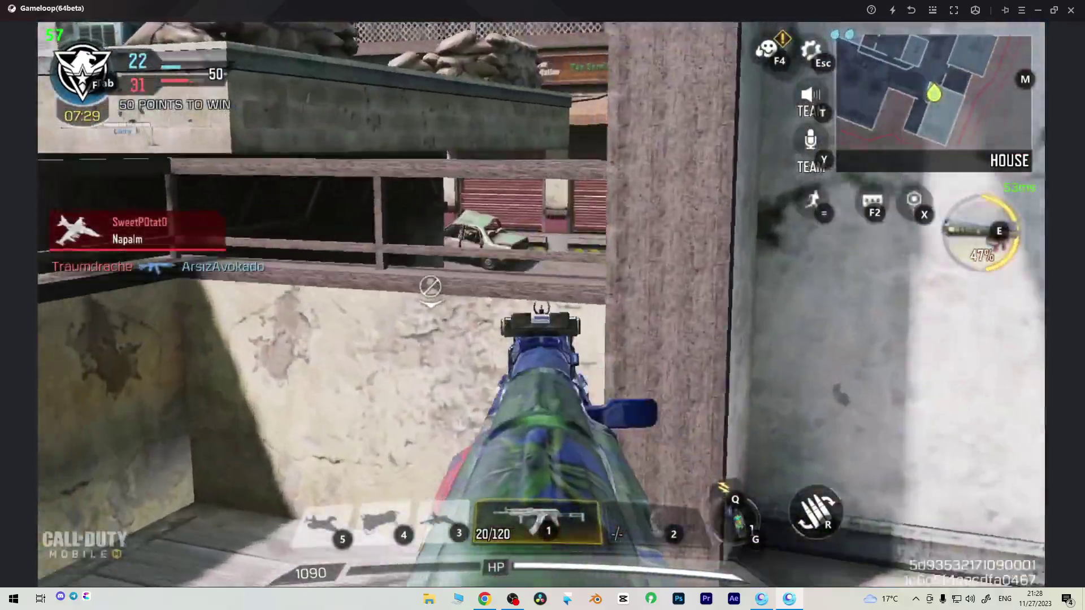
pyautogui.press('w')
pyautogui.click(541, 304)
pyautogui.rightClick(540, 305)
pyautogui.press('w')
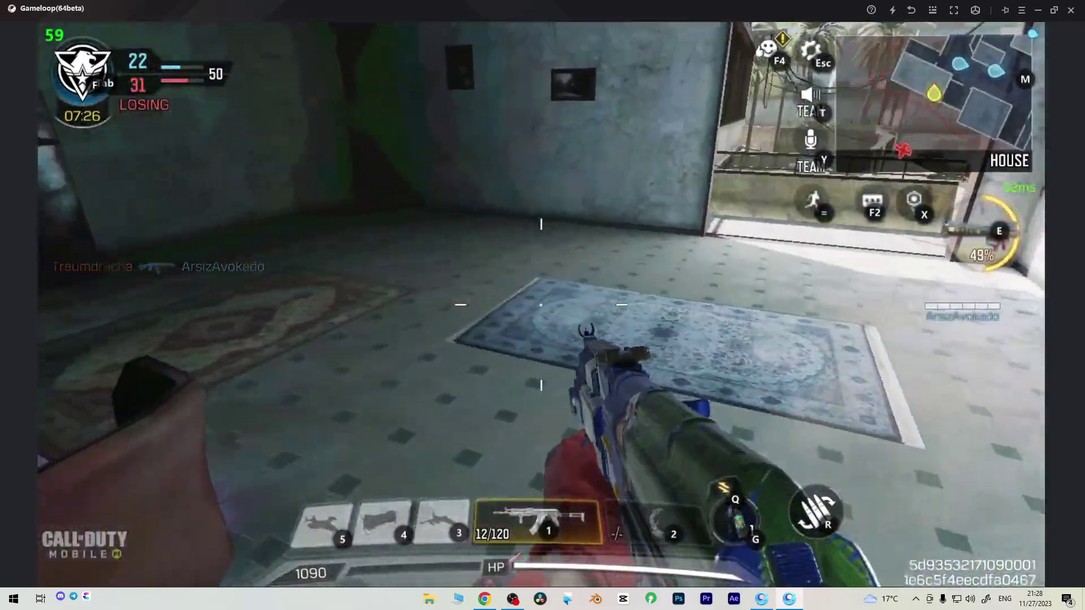
# Step: Cross the House's upper room to the balcony, check the street, and drop down toward the Special Forces Base
pyautogui.press('w')
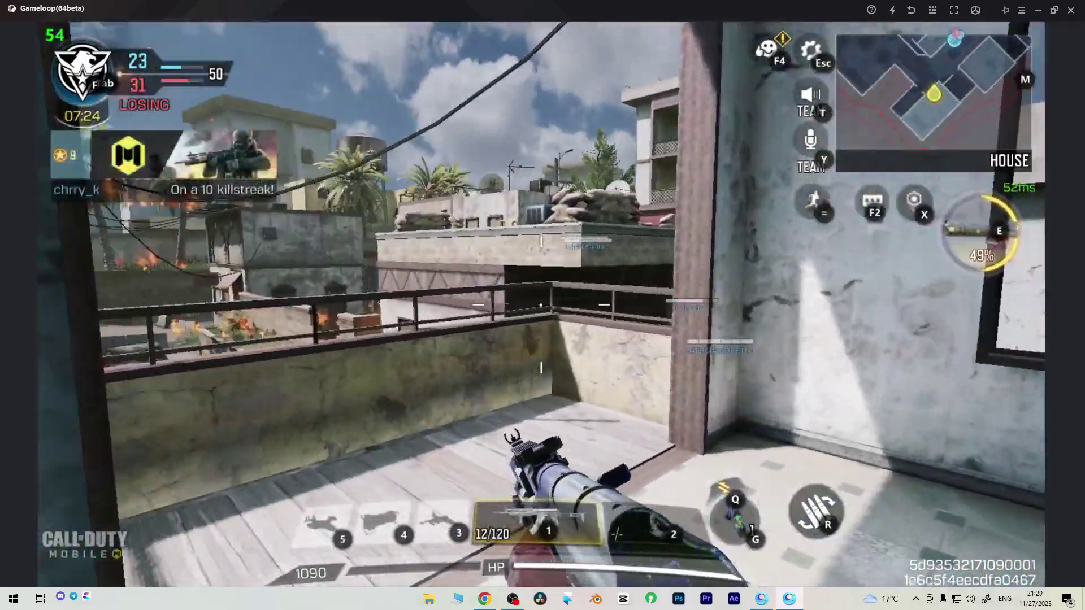
pyautogui.press('w')
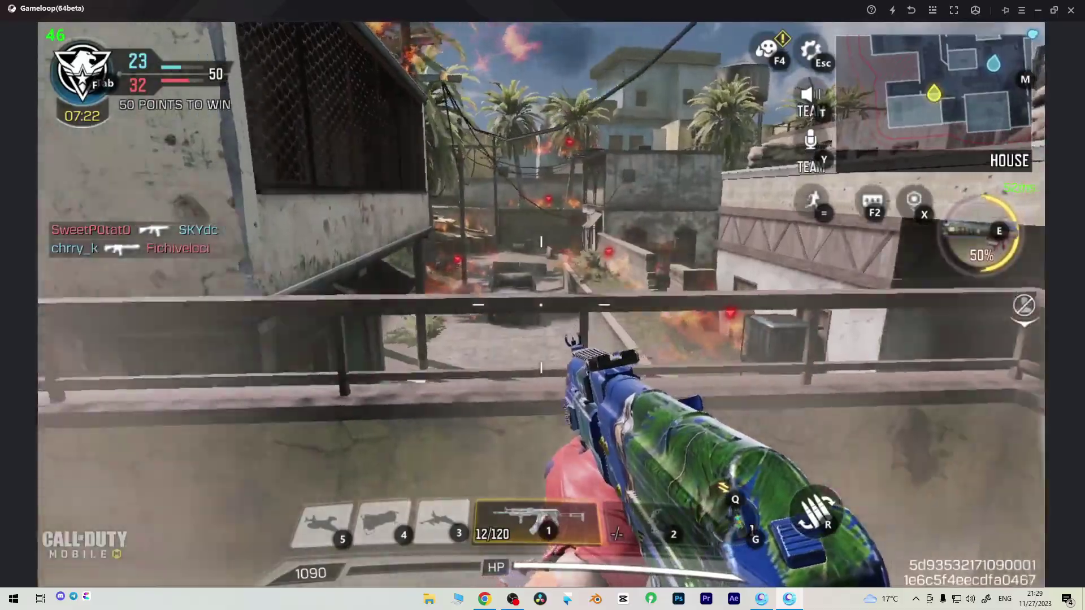
pyautogui.press('w')
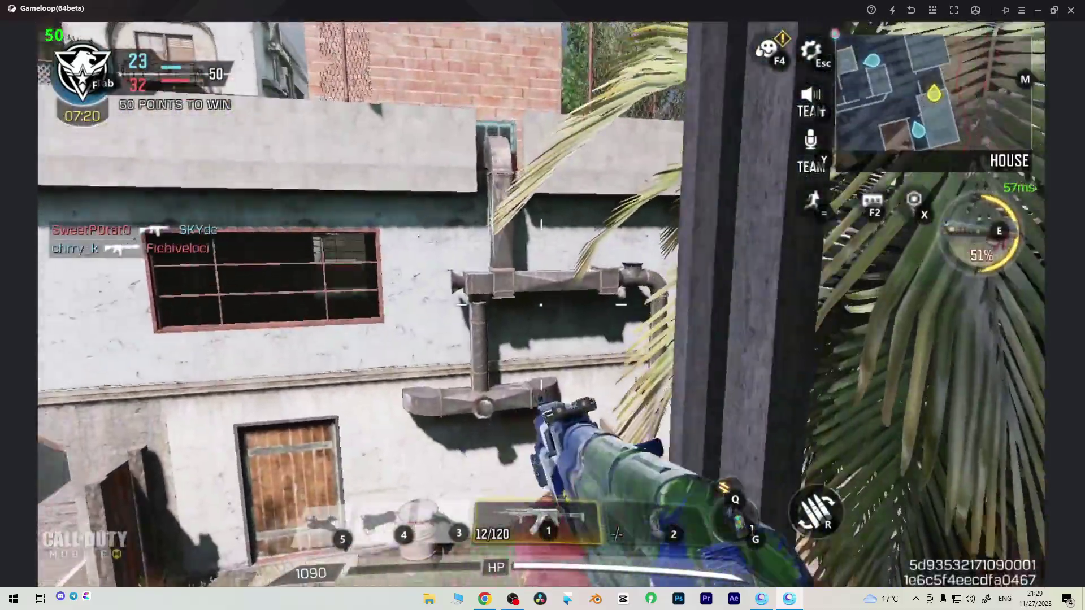
pyautogui.press('w')
pyautogui.press('d')
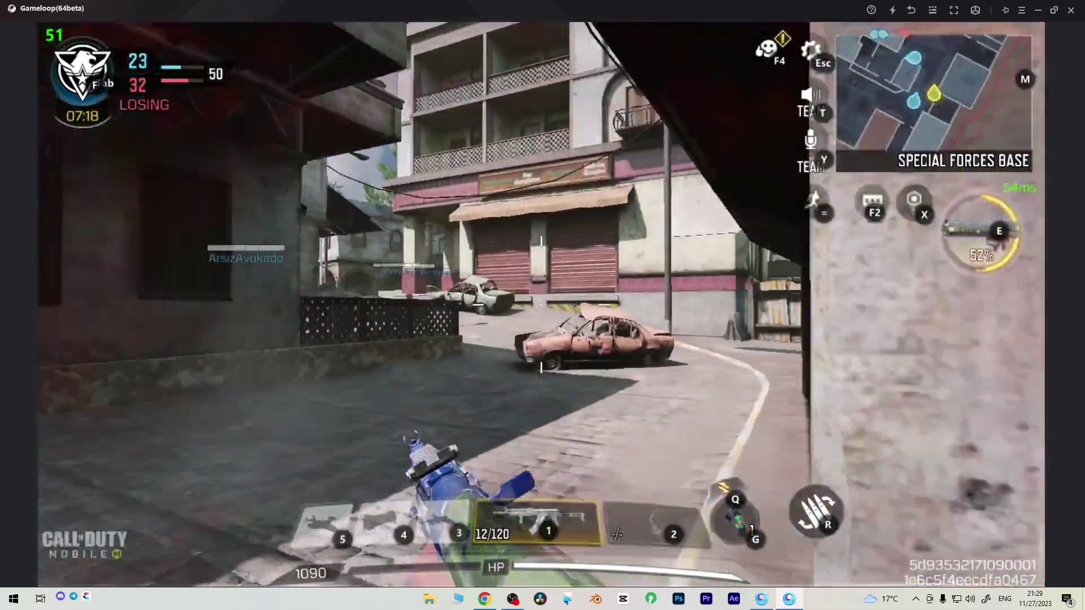
# Step: Run up the street past the Special Forces Base into the High Building Yard and switch from the rifle to the knife
pyautogui.press('w')
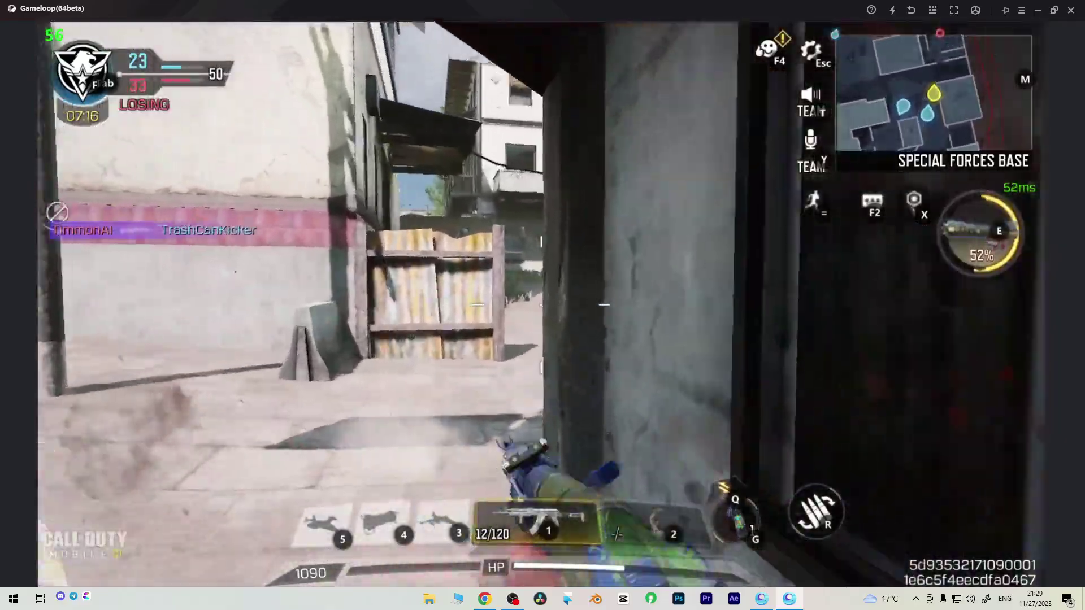
pyautogui.press('w')
pyautogui.press('2')
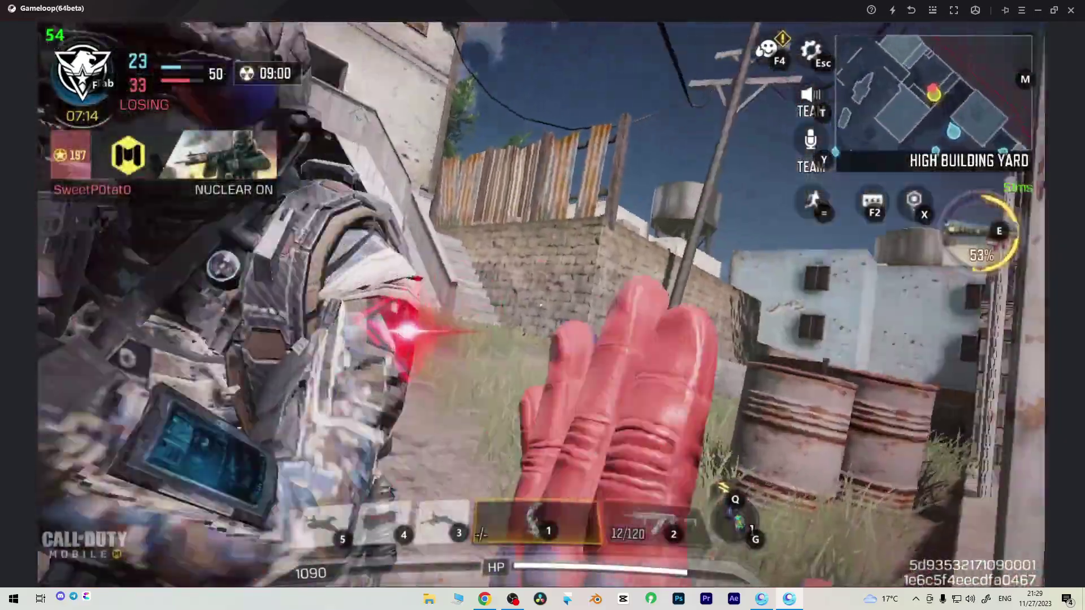
pyautogui.press('w')
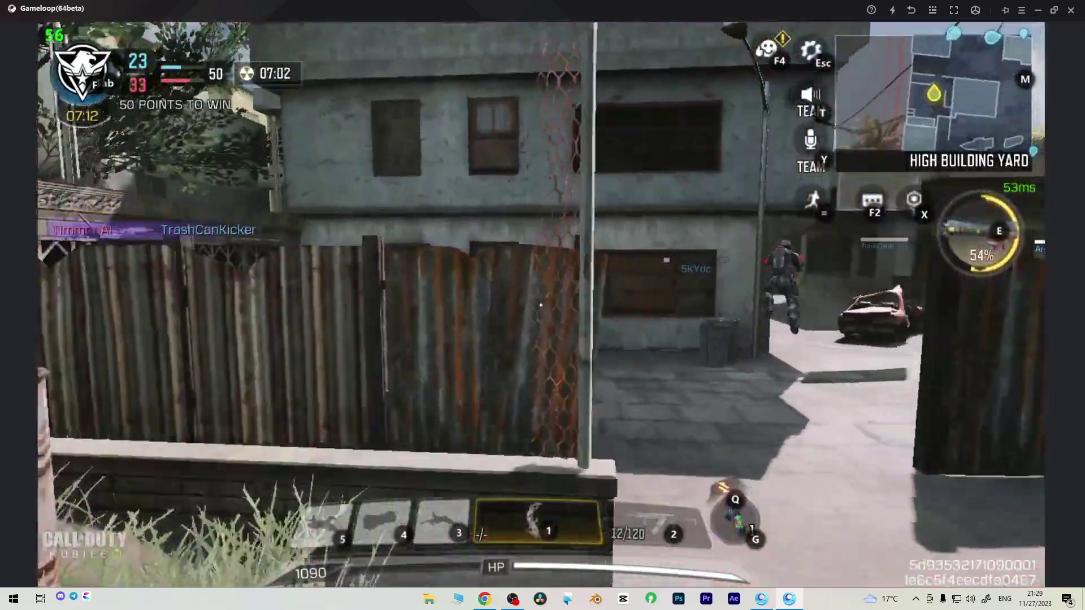
# Step: Run from the Special Forces Base back across the High Building Yard and into the High-Rise kitchen
pyautogui.press('w')
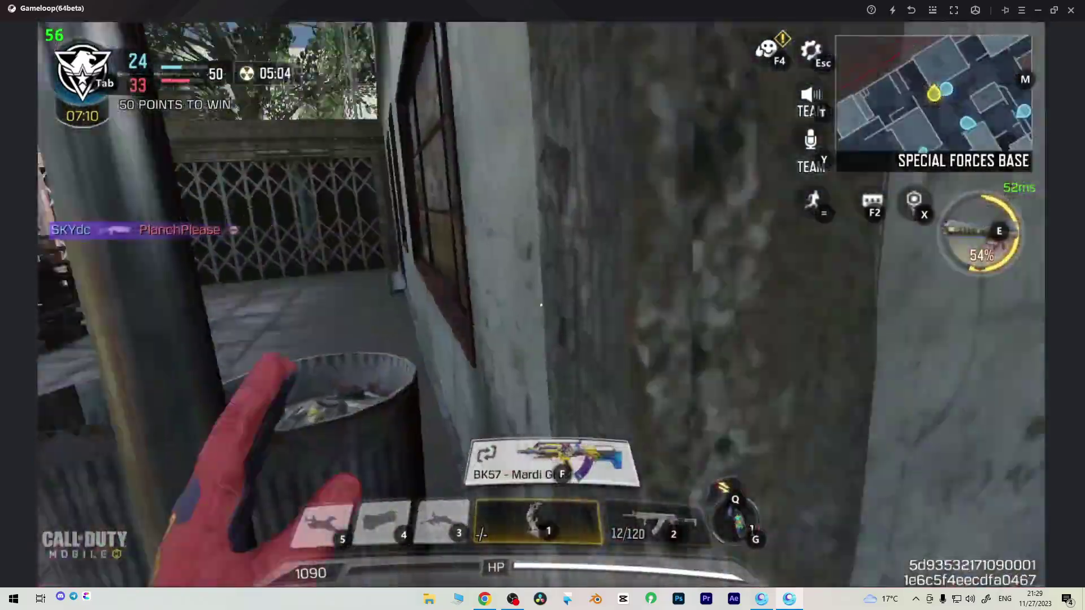
pyautogui.press('w')
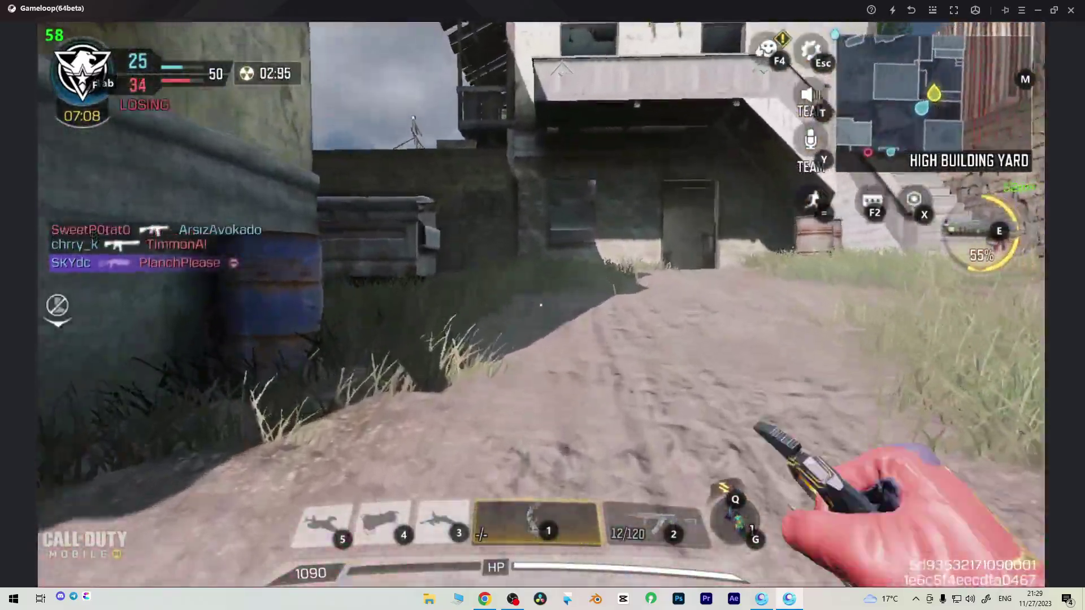
pyautogui.press('w')
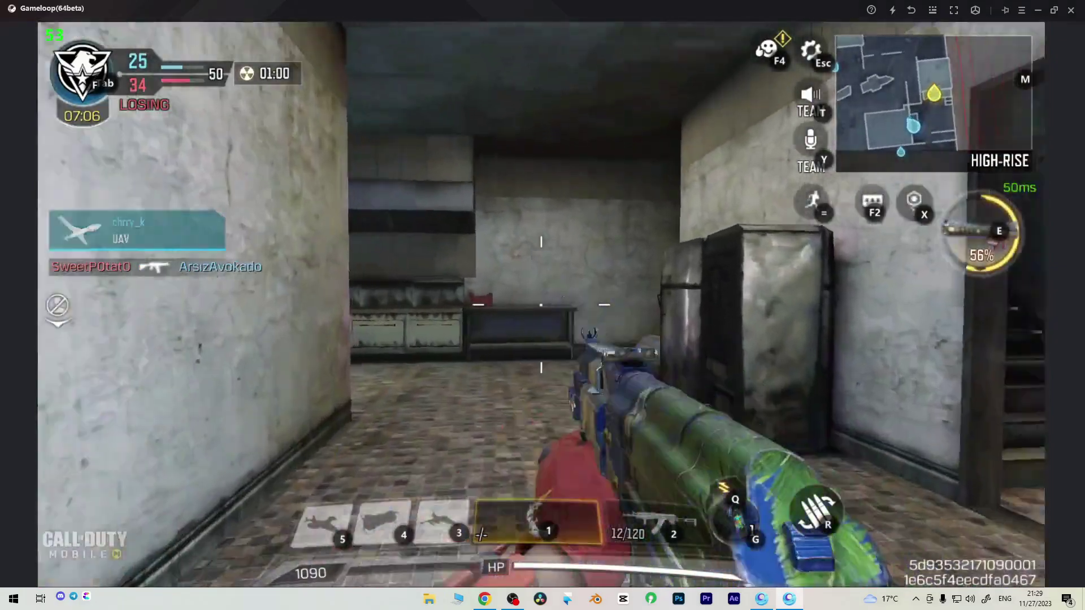
pyautogui.press('w')
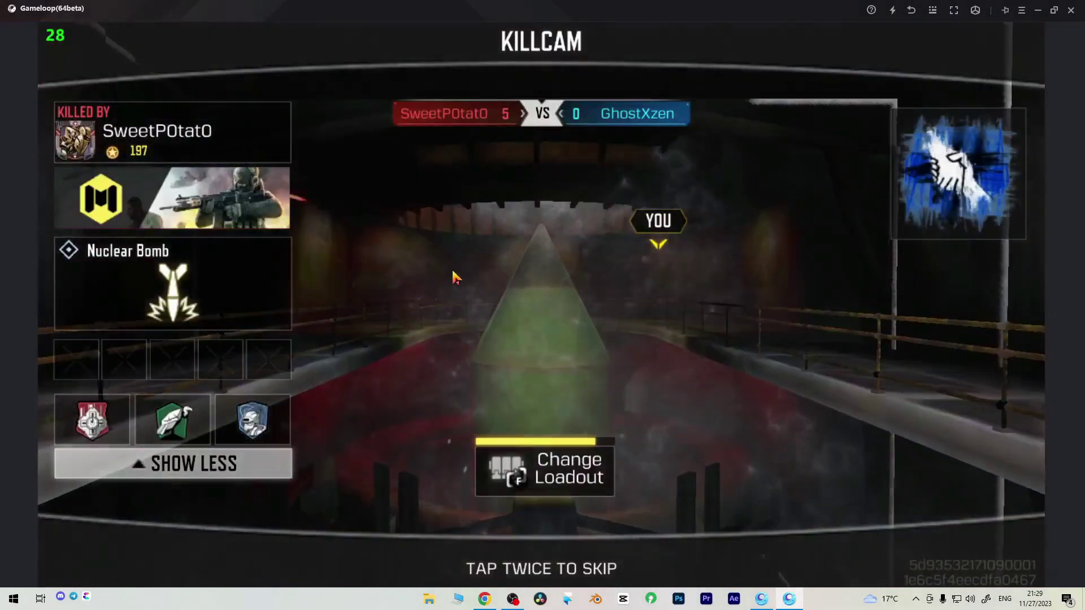
# Step: Skip the killcam, run from the House past the wrecked car, and throw a grenade near the tripod-mounted gun
pyautogui.doubleClick(454, 275)
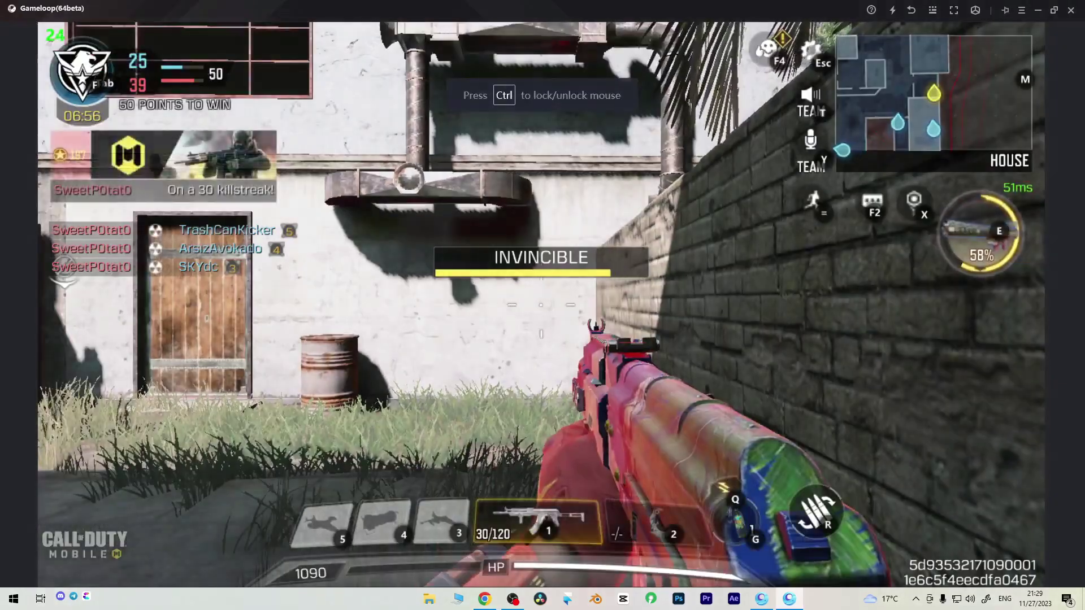
pyautogui.press('w')
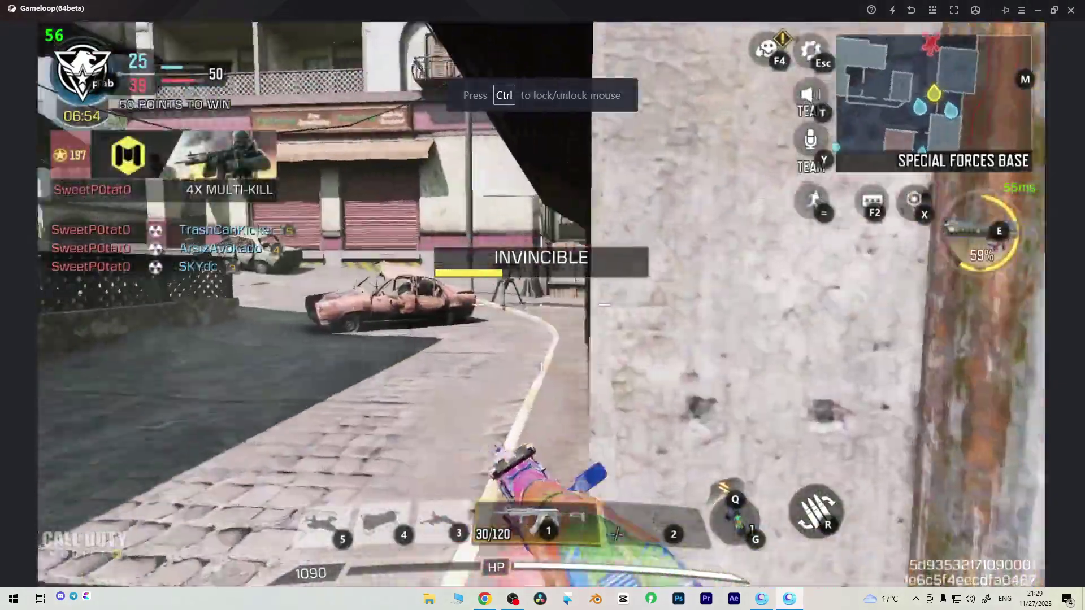
pyautogui.press('w')
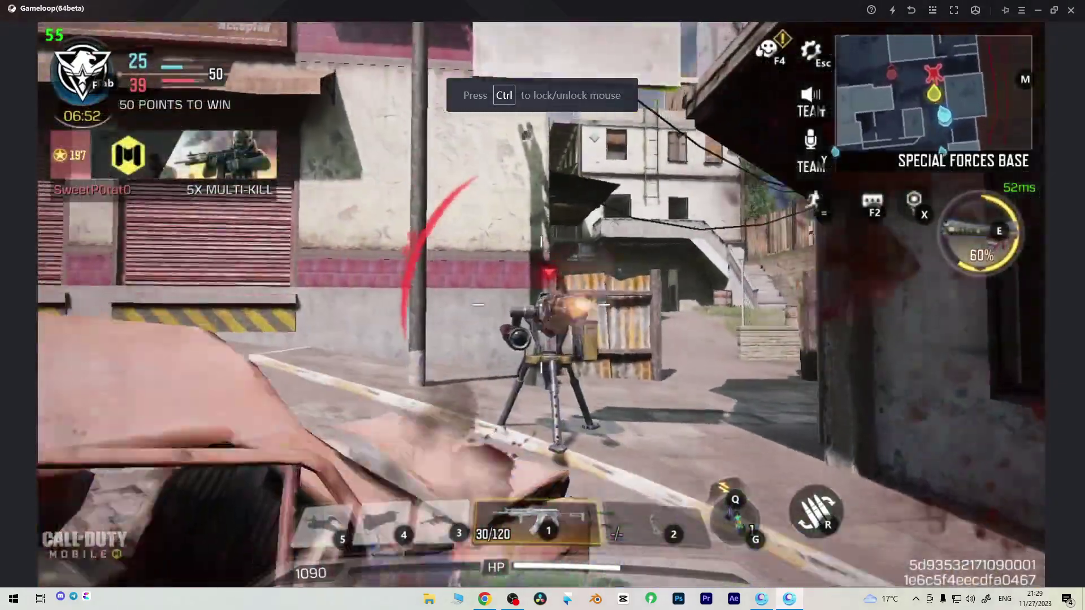
pyautogui.press('w')
pyautogui.press('g')
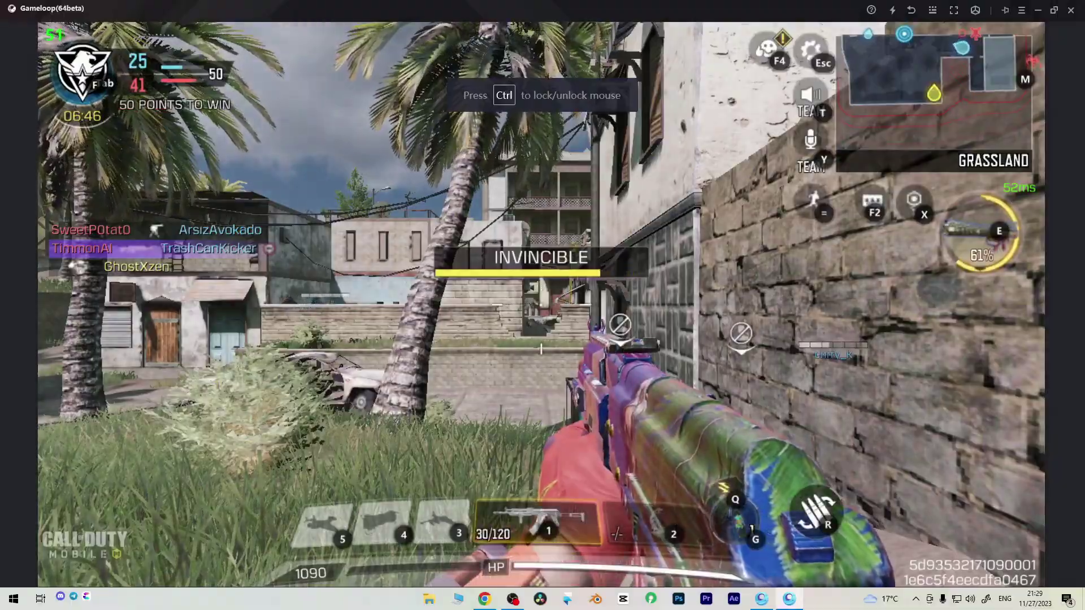
# Step: Run from the Grassland along the Auxiliary Road to Crash Land and shoot an enemy there with aimed rifle fire
pyautogui.press('w')
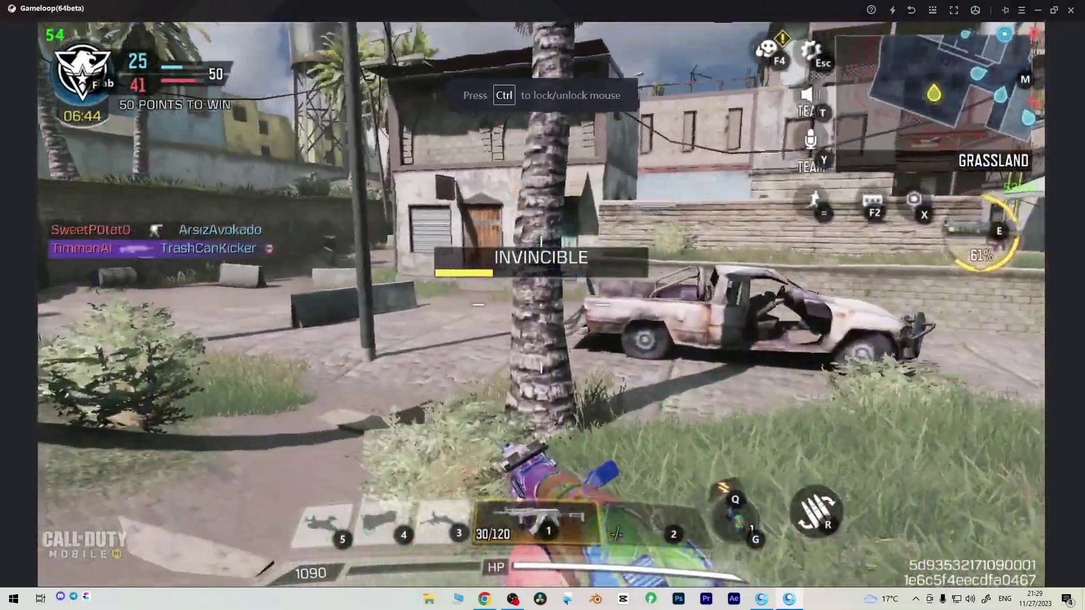
pyautogui.press('w')
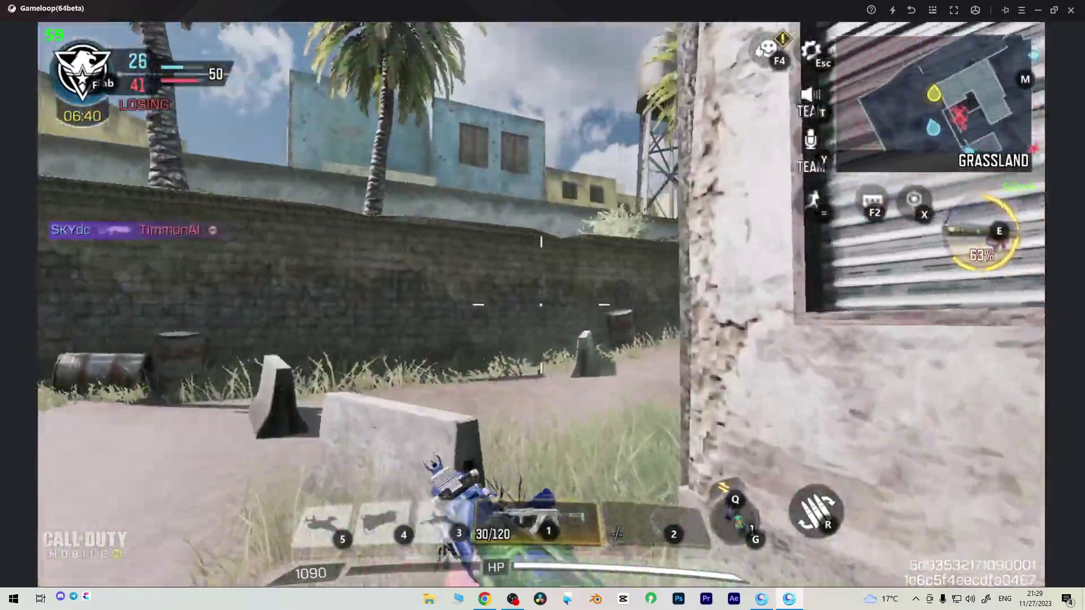
pyautogui.press('w')
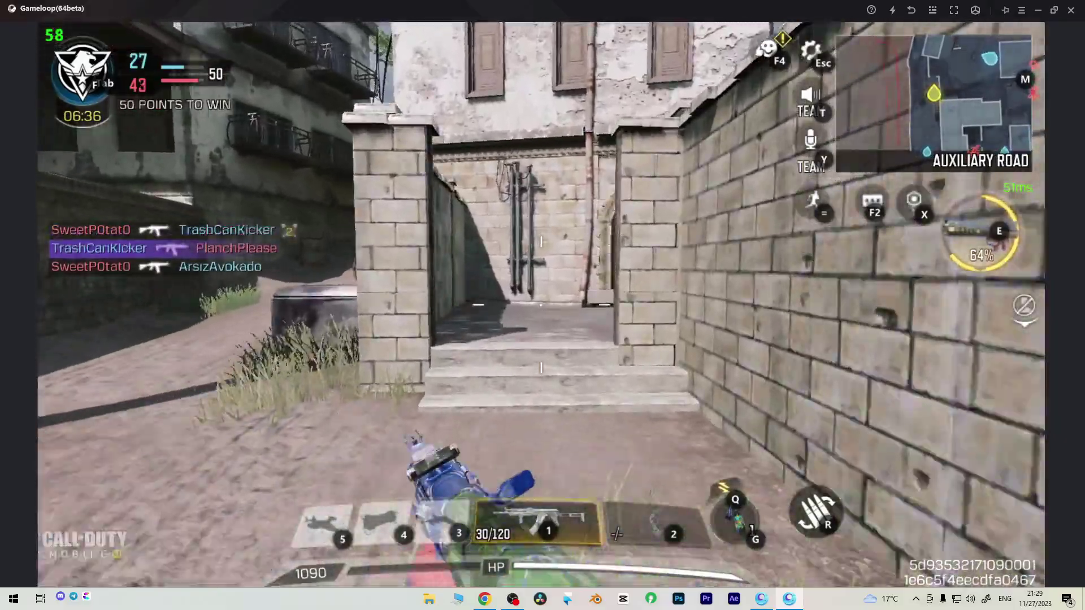
pyautogui.press('w')
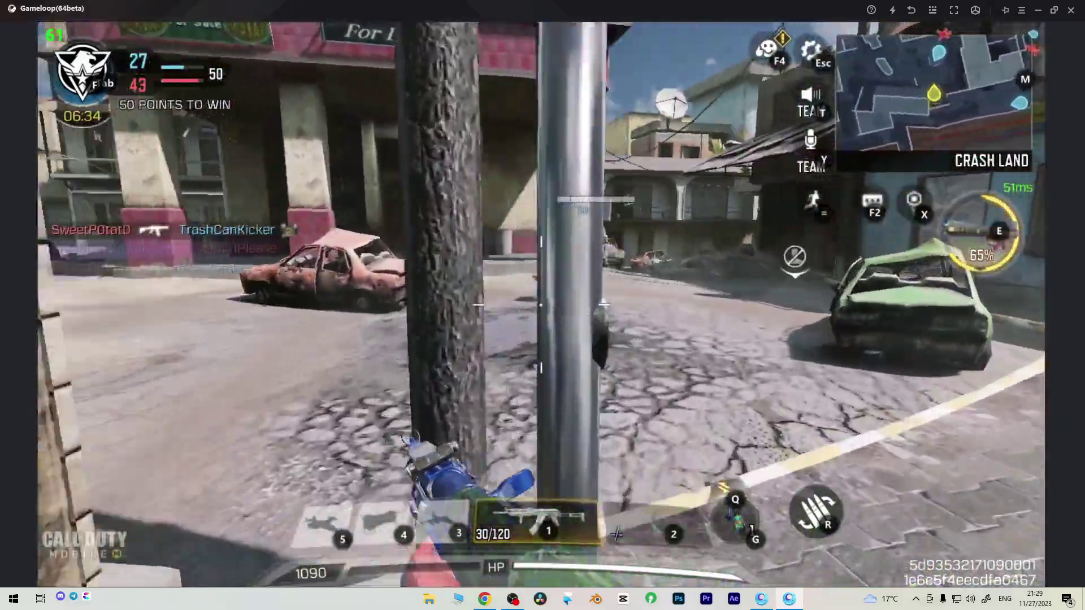
pyautogui.rightClick(541, 305)
pyautogui.click(540, 305)
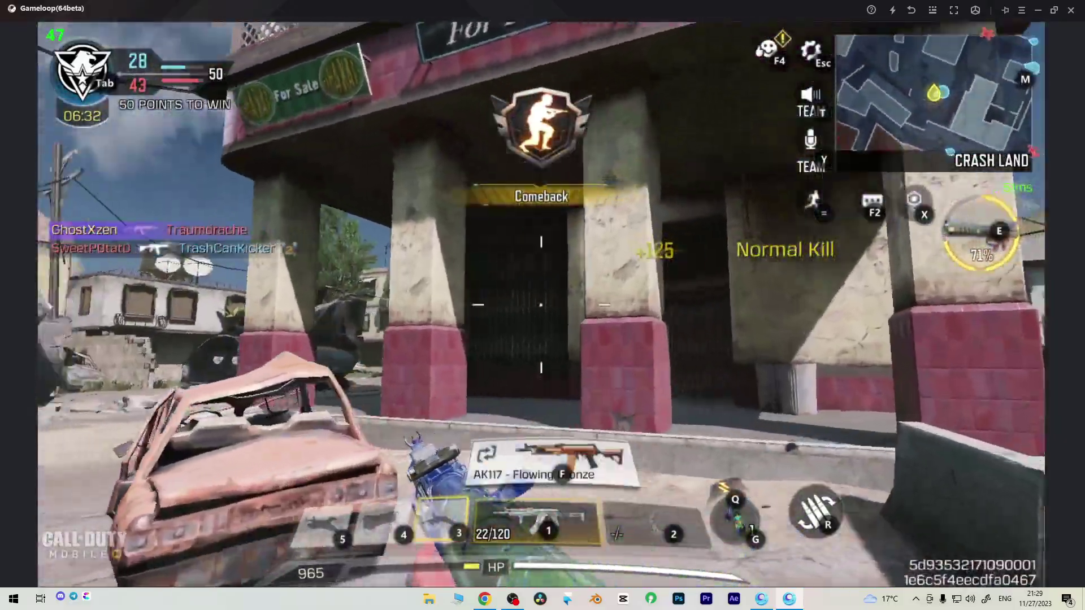
pyautogui.press('w')
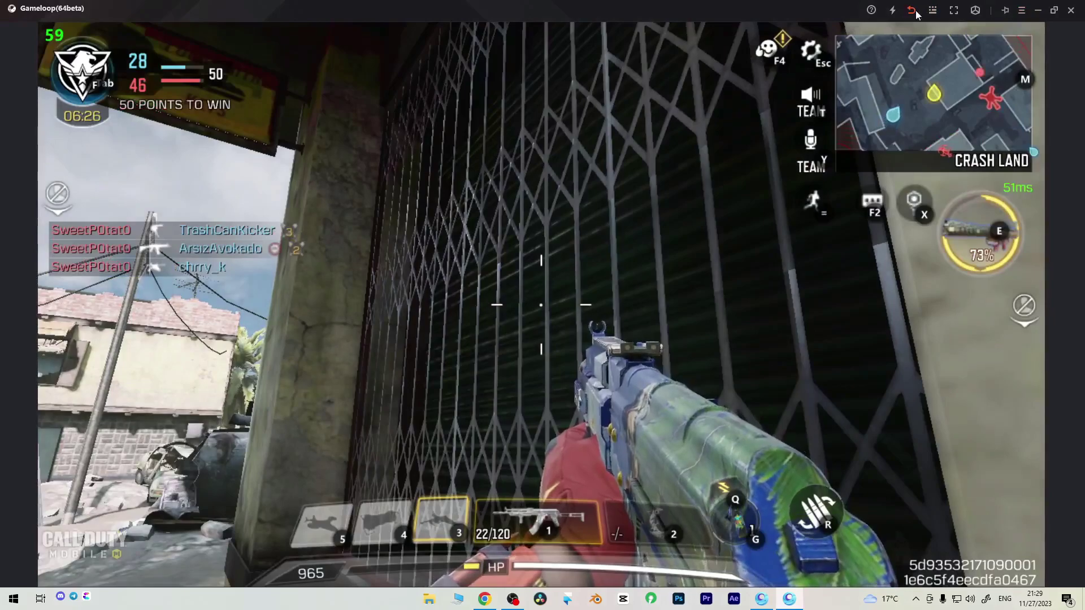
# Step: Leave the running match and return to the emulator's Android home screen
pyautogui.click(911, 10)
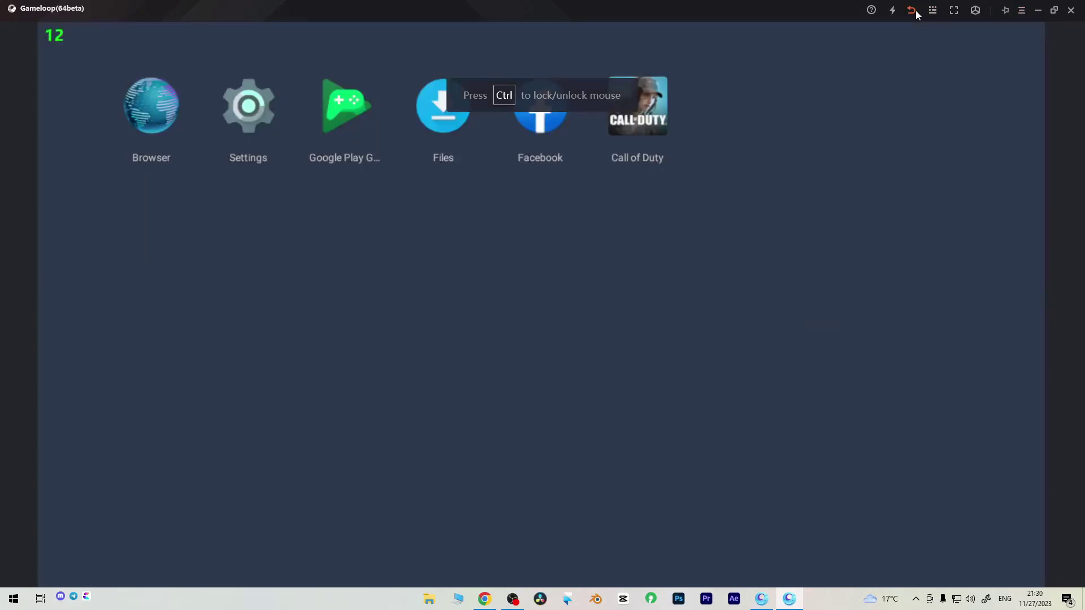